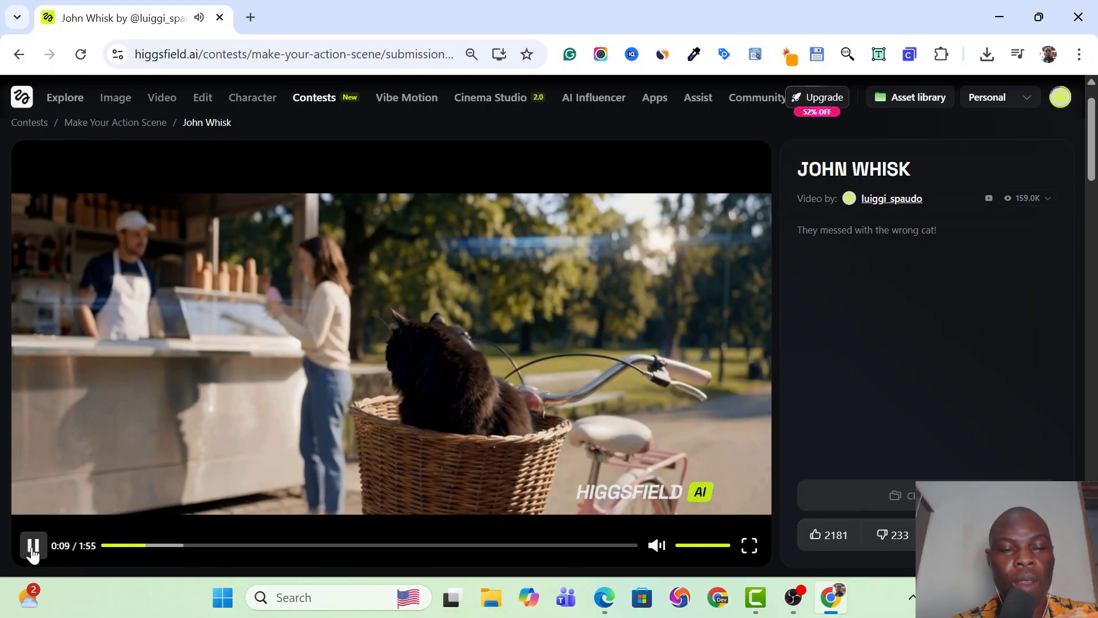
Step: Pause the John Whisk contest video, go to the higgsfield.ai home page and open Cinema Studio
{"action": "left_click", "coordinate": [33, 546]}
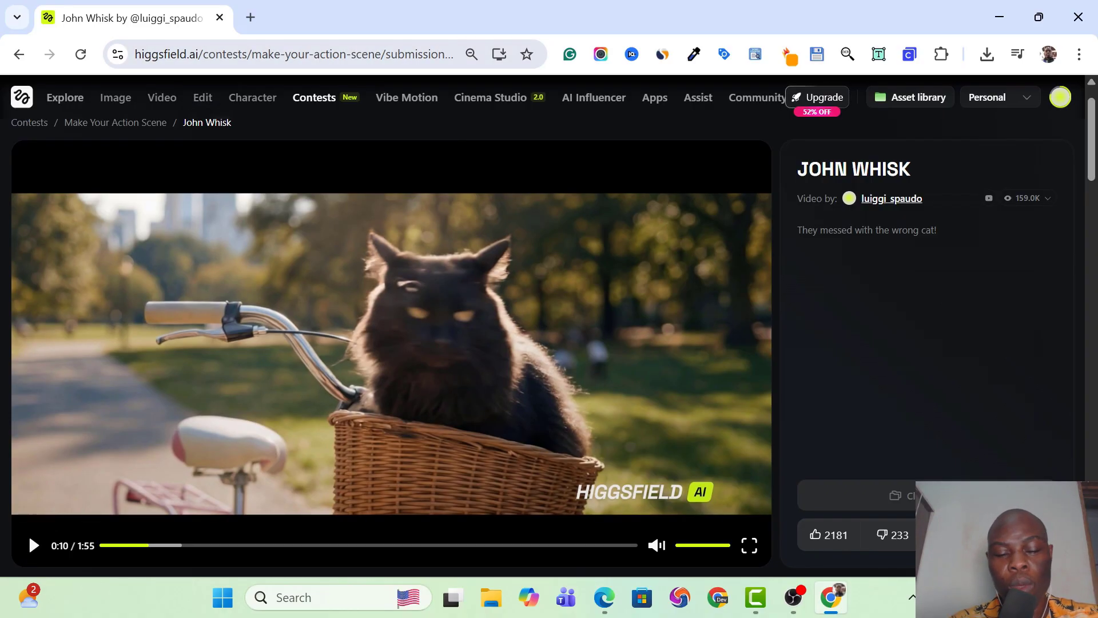
{"action": "left_click_drag", "start_coordinate": [204, 55], "coordinate": [130, 61]}
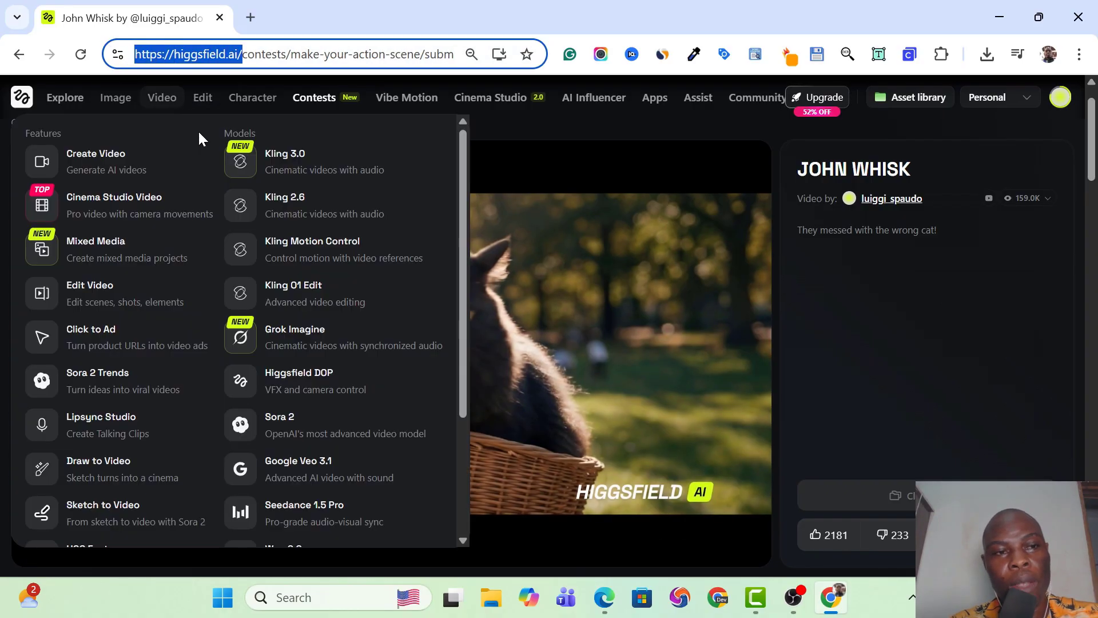
{"action": "mouse_move", "coordinate": [295, 114]}
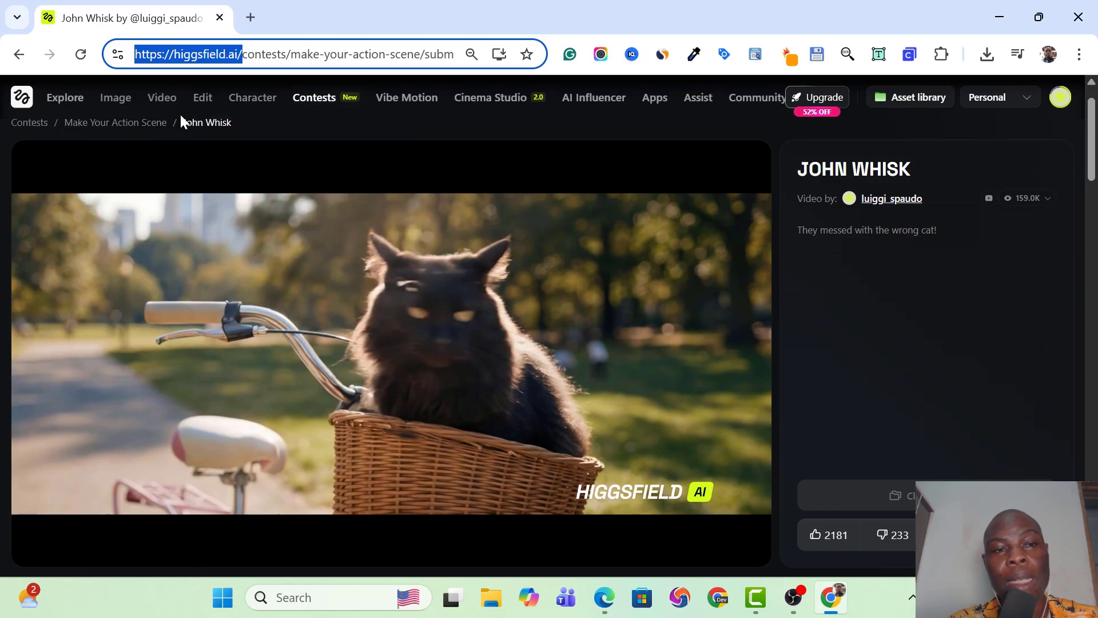
{"action": "mouse_move", "coordinate": [121, 105]}
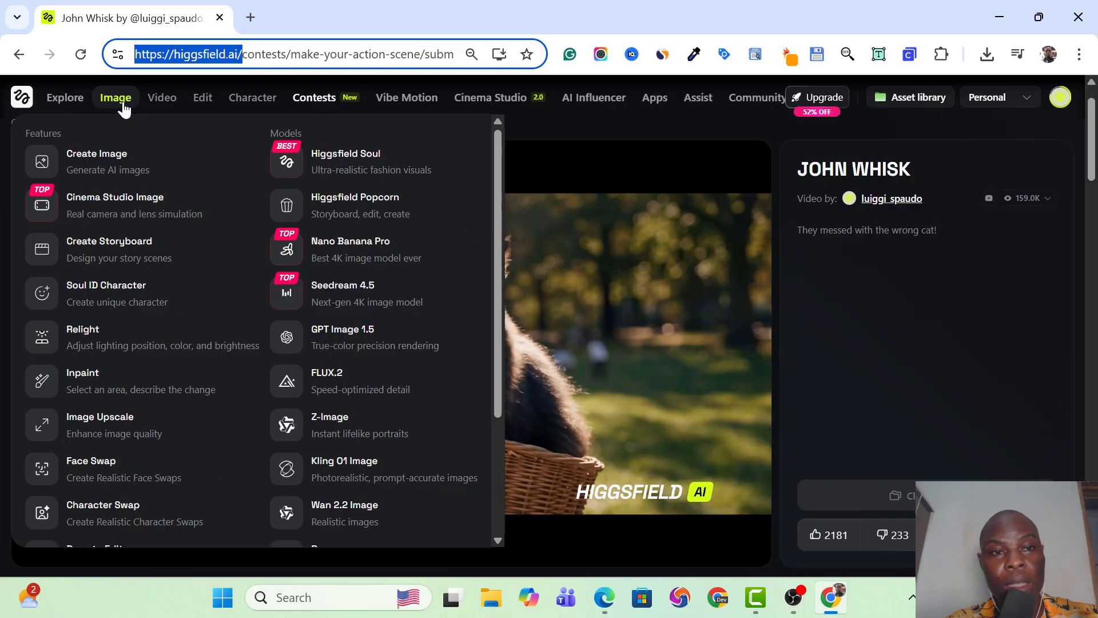
{"action": "mouse_move", "coordinate": [162, 100]}
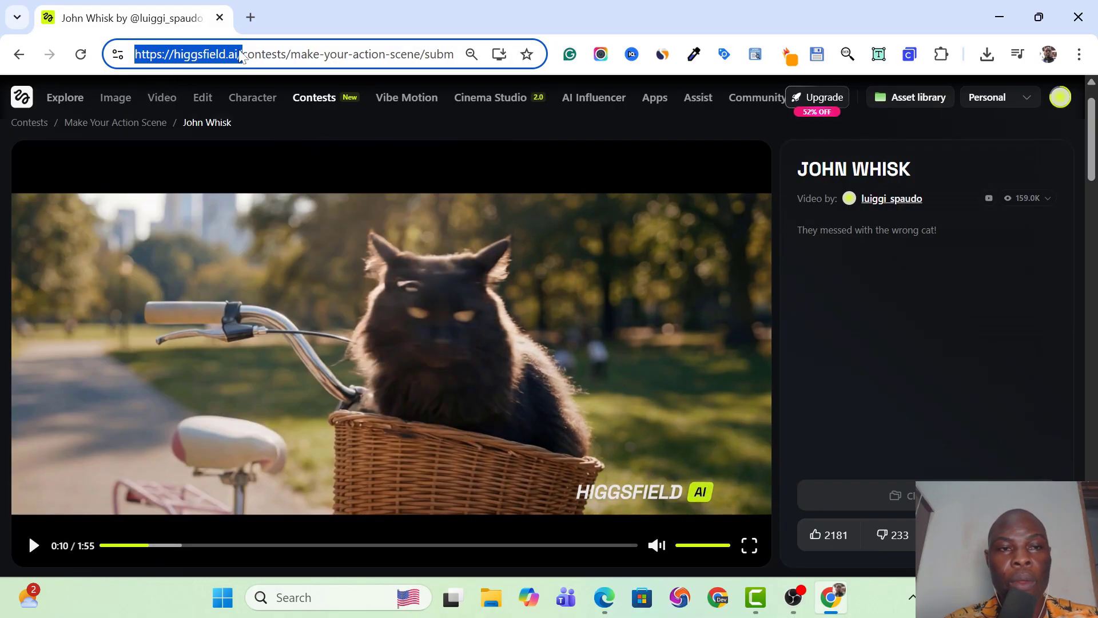
{"action": "left_click", "coordinate": [263, 54]}
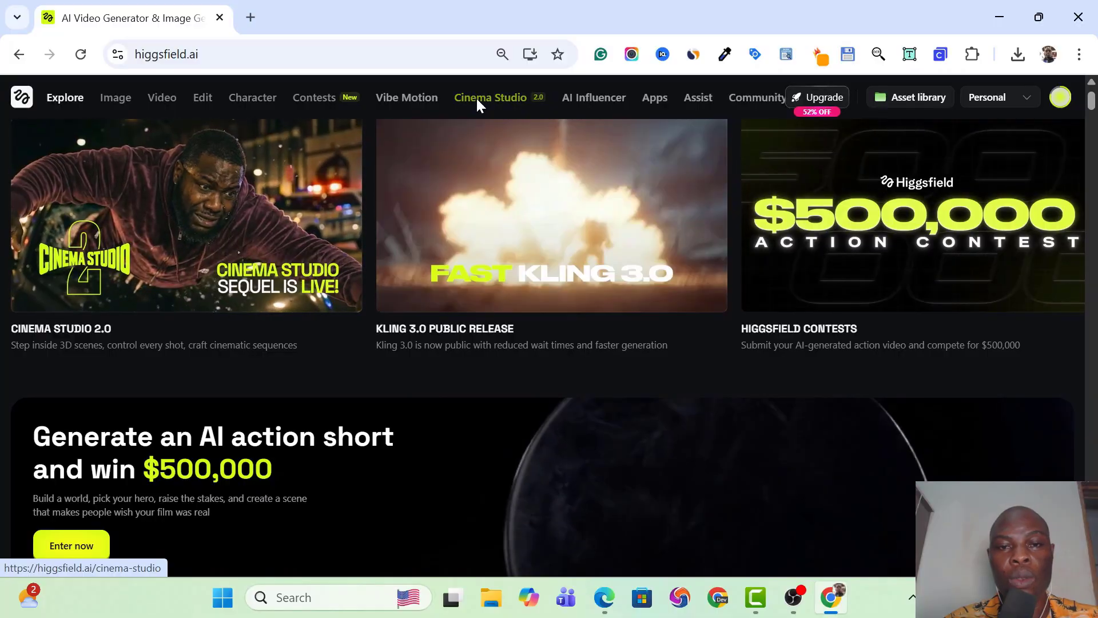
{"action": "left_click", "coordinate": [478, 98]}
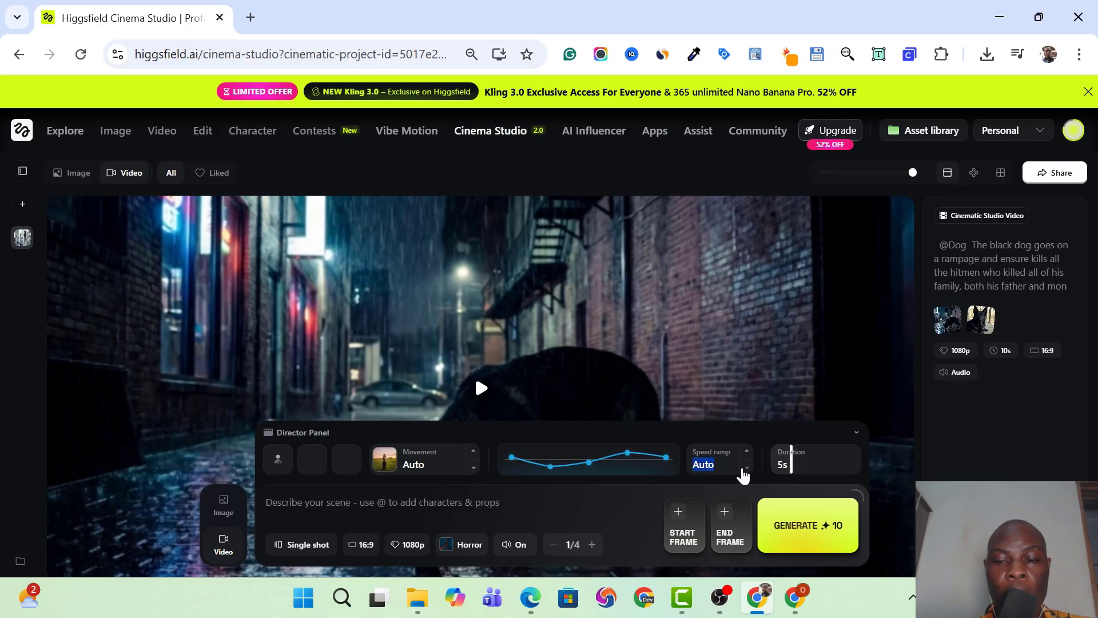
Step: Preview the video speed ramp presets, including Custom, Linear, Slow mo and Impact, and return the setting to Auto
{"action": "left_click", "coordinate": [745, 468]}
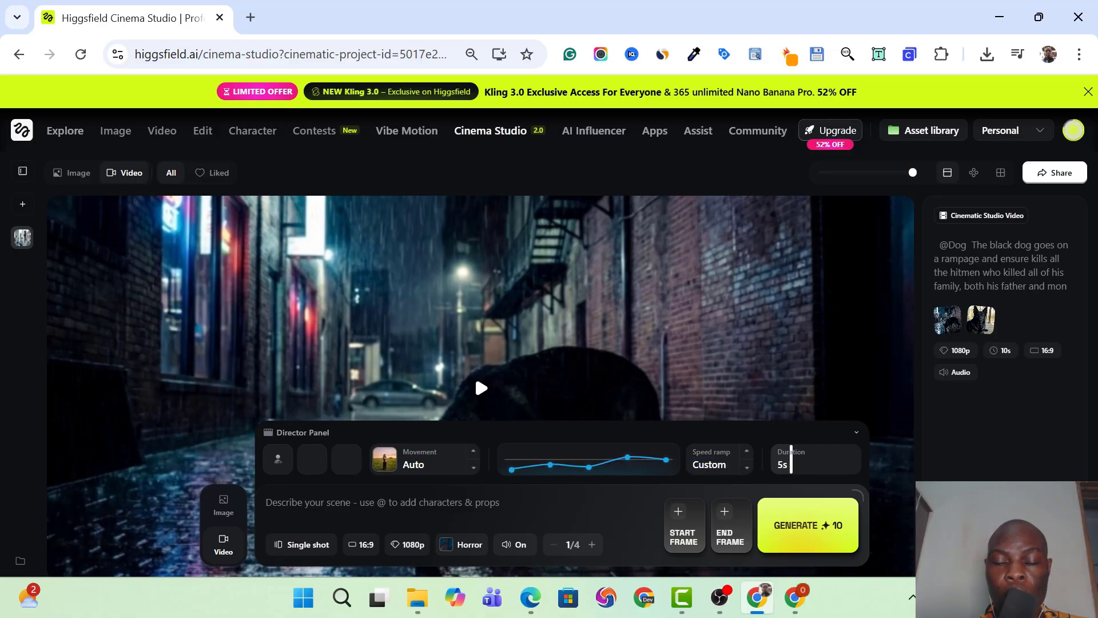
{"action": "left_click", "coordinate": [748, 469]}
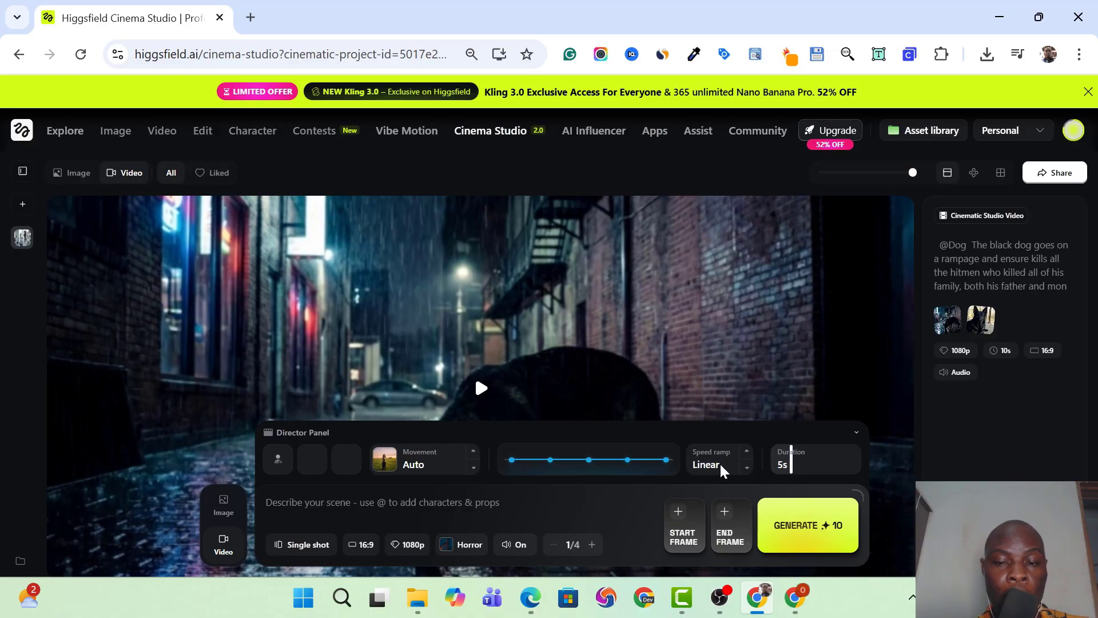
{"action": "left_click", "coordinate": [745, 468]}
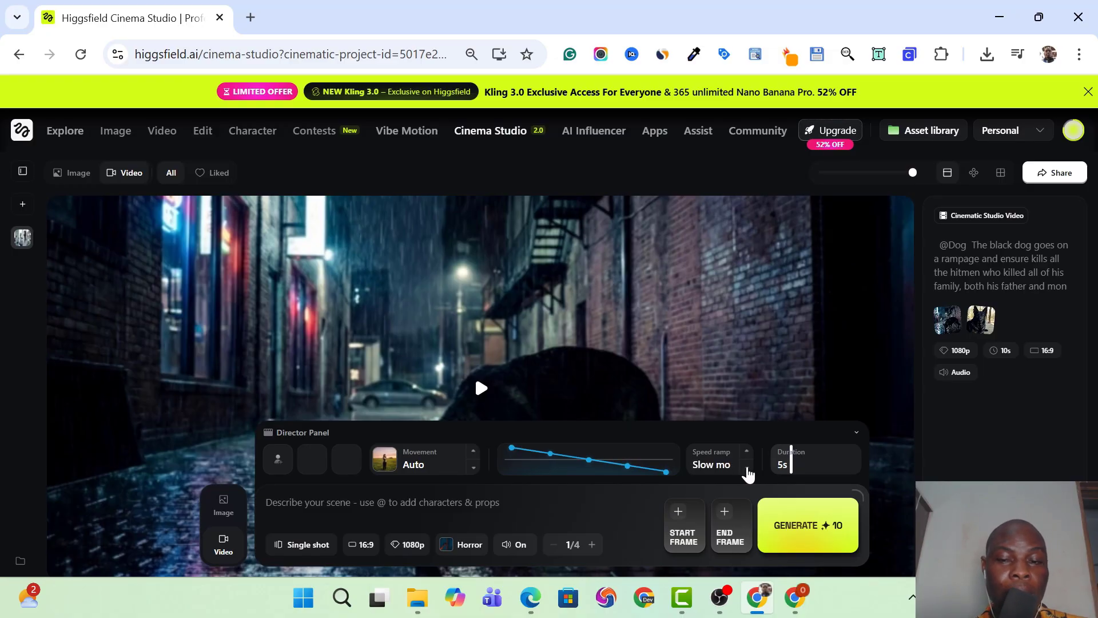
{"action": "left_click", "coordinate": [748, 469]}
{"action": "left_click", "coordinate": [747, 469]}
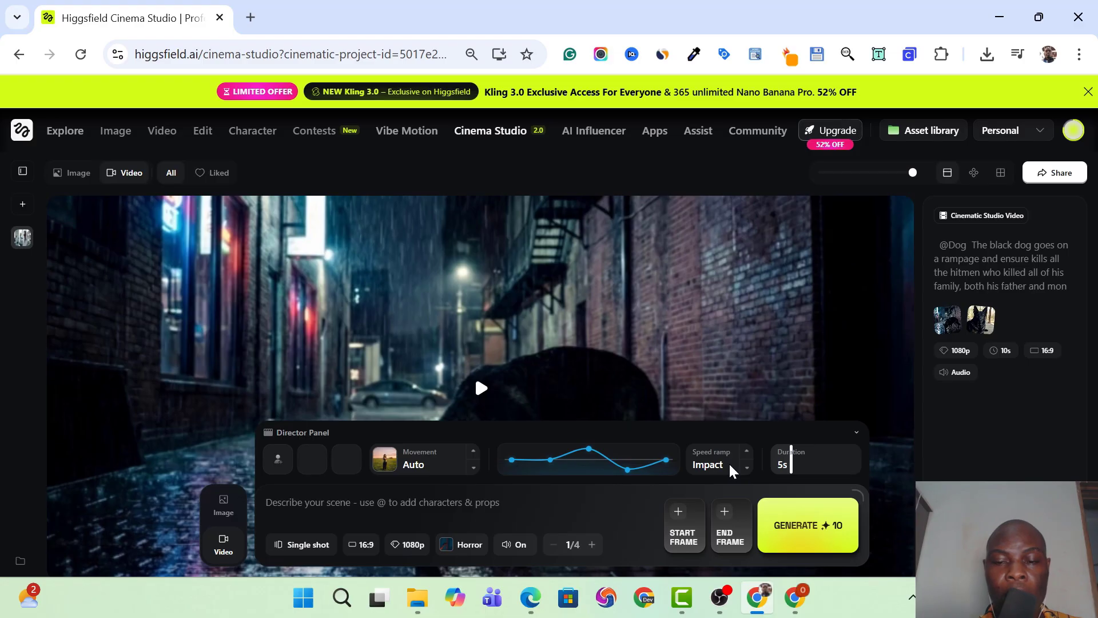
{"action": "left_click", "coordinate": [749, 474]}
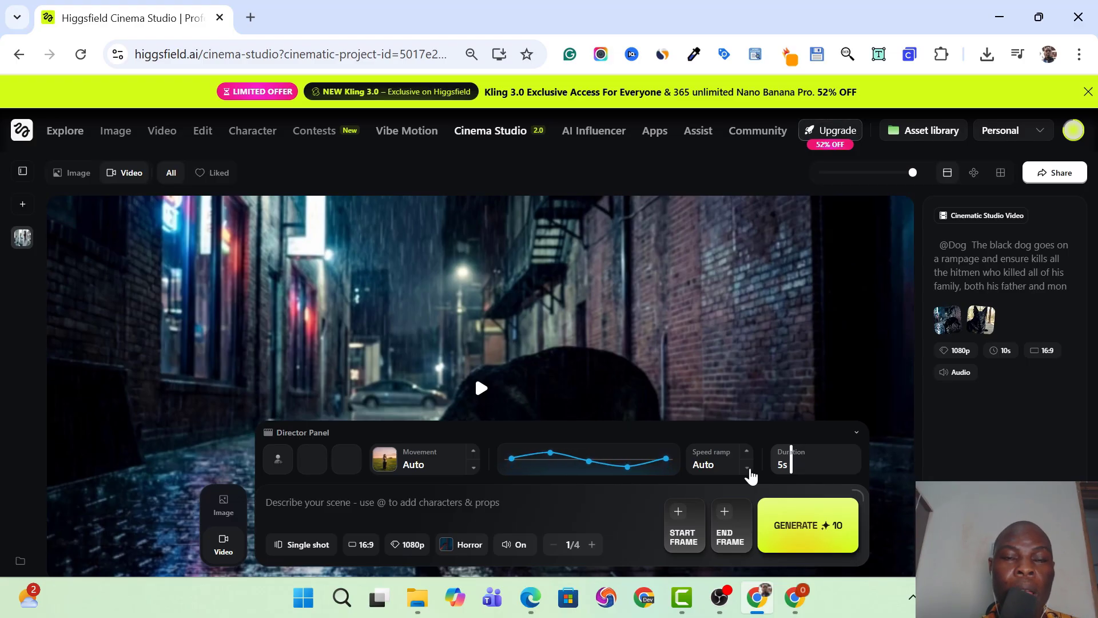
Step: Switch to the Storytelling Breakdown chat in ChatGPT, locate the Higgsfield movie prompt and highlight its father, daughter and dog story
{"action": "left_click", "coordinate": [796, 599]}
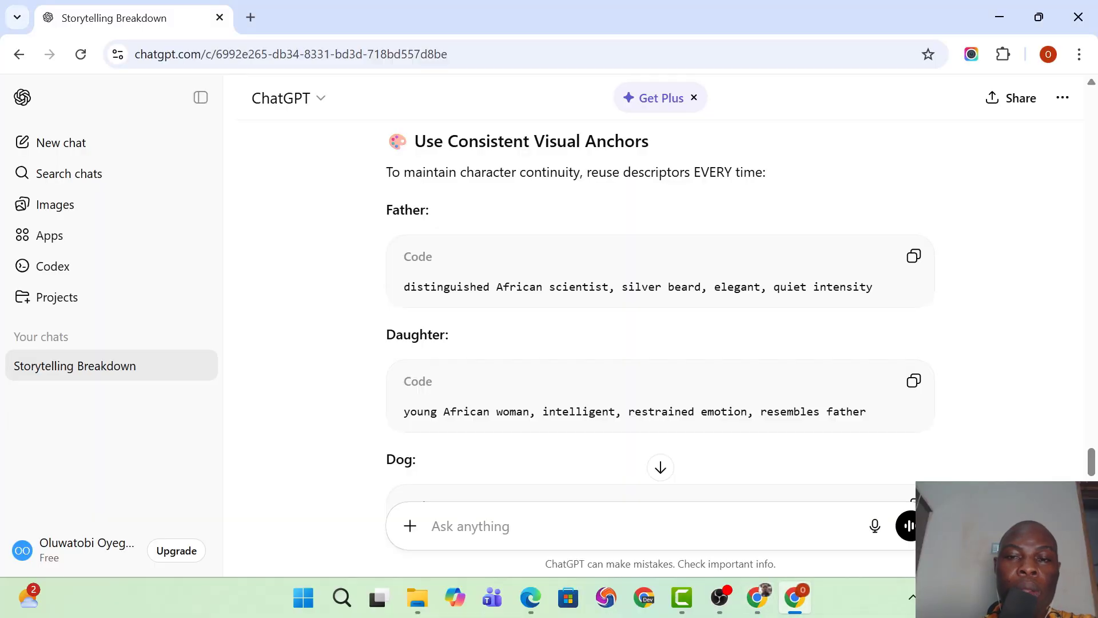
{"action": "scroll", "coordinate": [660, 315], "scroll_direction": "up", "scroll_amount": 3}
{"action": "scroll", "coordinate": [661, 314], "scroll_direction": "up", "scroll_amount": 20}
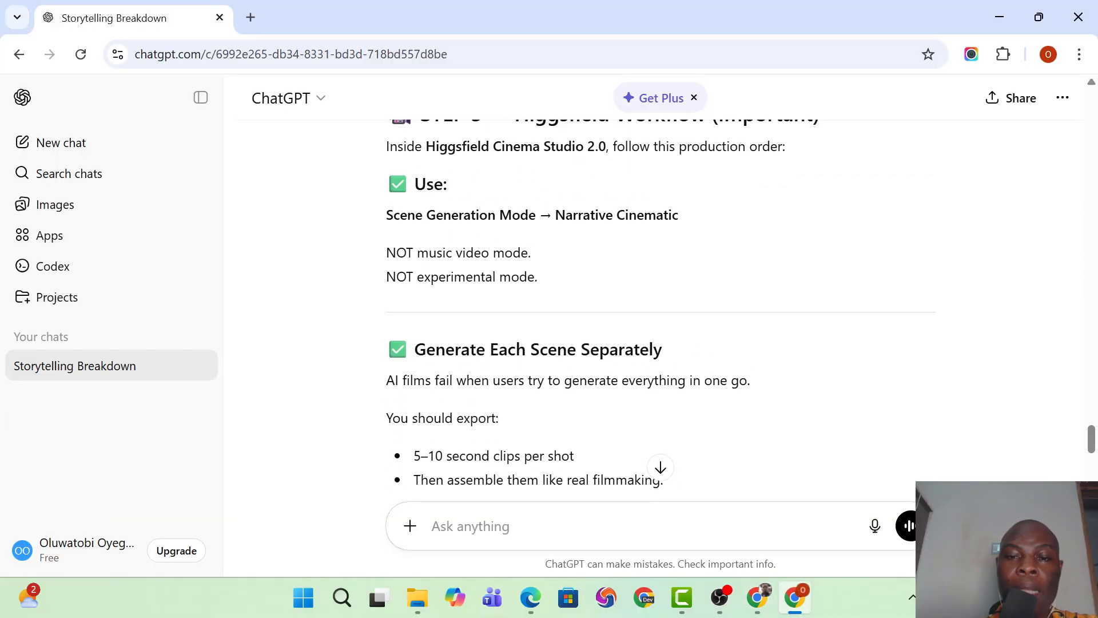
{"action": "scroll", "coordinate": [661, 314], "scroll_direction": "up", "scroll_amount": 8}
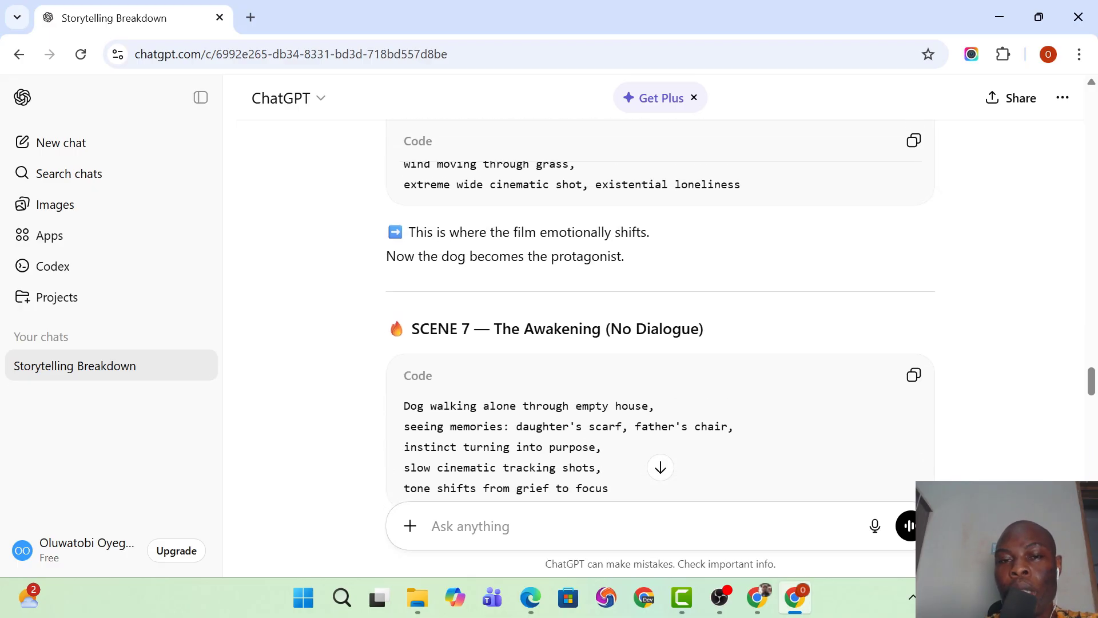
{"action": "scroll", "coordinate": [661, 314], "scroll_direction": "up", "scroll_amount": 15}
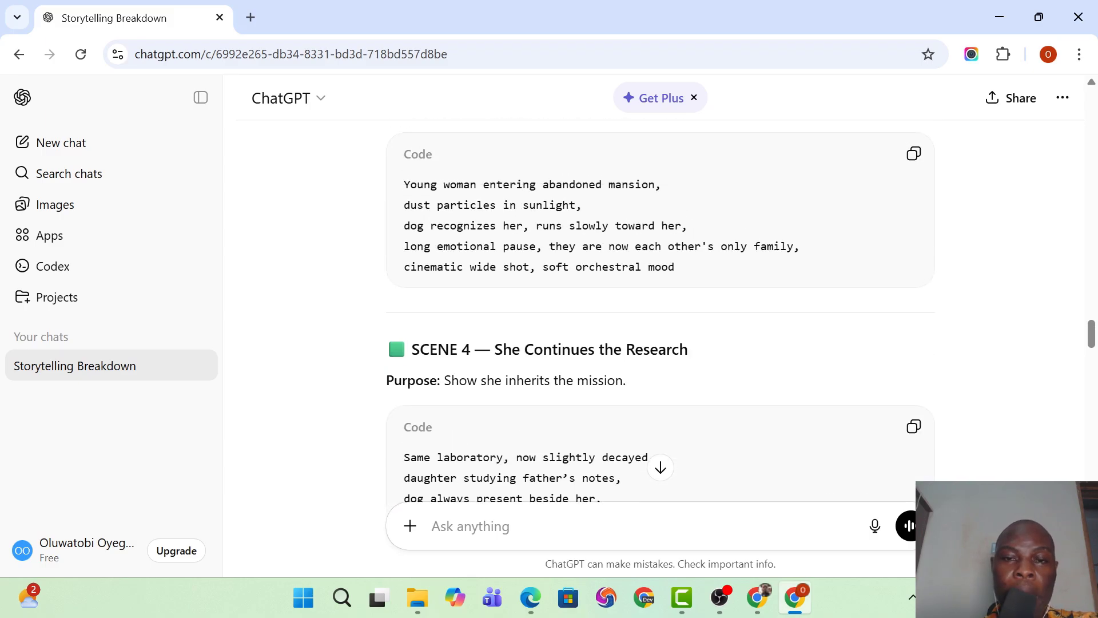
{"action": "scroll", "coordinate": [661, 314], "scroll_direction": "up", "scroll_amount": 15}
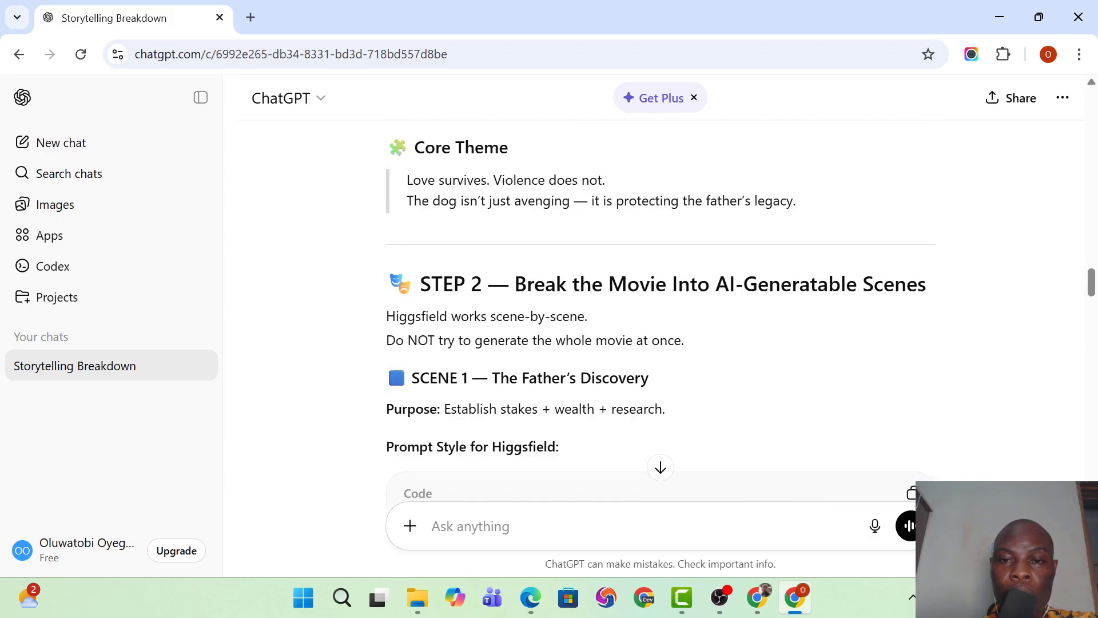
{"action": "scroll", "coordinate": [661, 314], "scroll_direction": "up", "scroll_amount": 15}
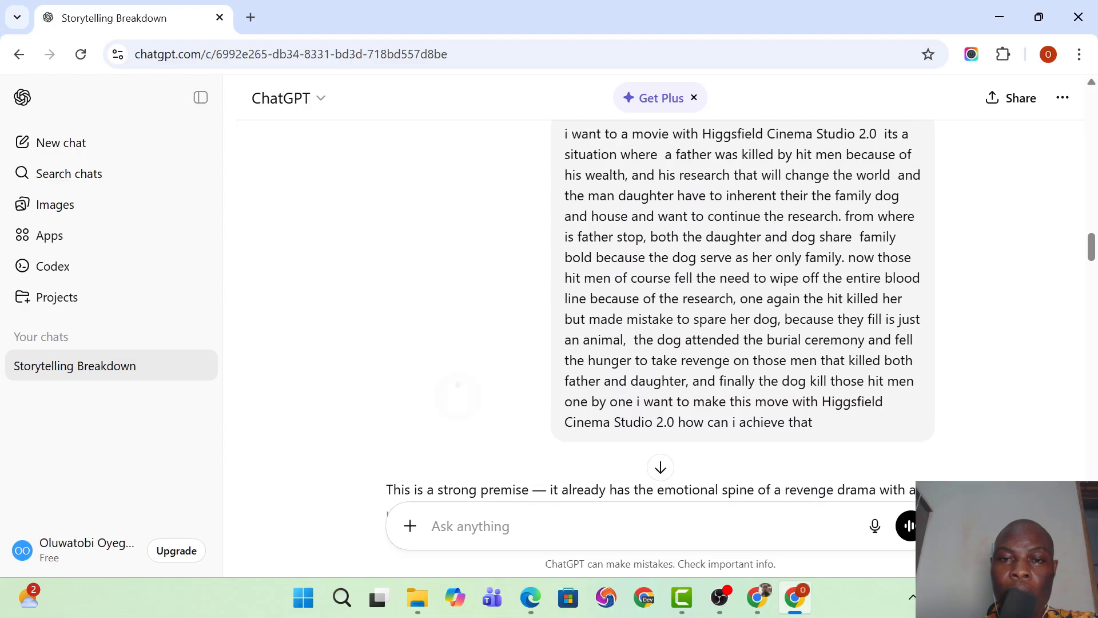
{"action": "scroll", "coordinate": [649, 220], "scroll_direction": "up", "scroll_amount": 2}
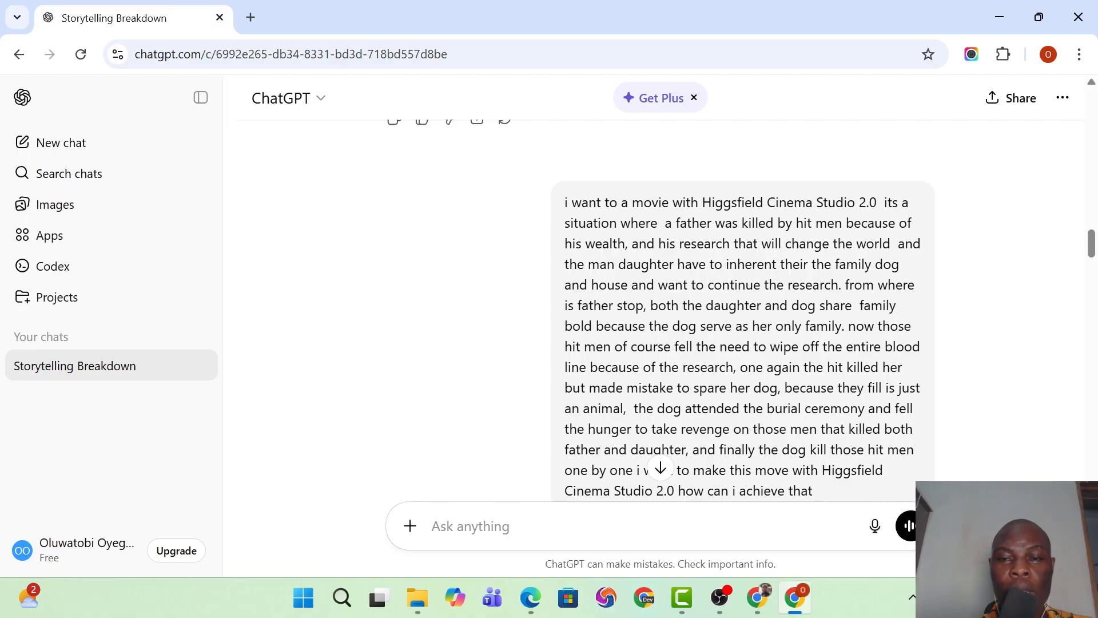
{"action": "left_click_drag", "start_coordinate": [665, 223], "coordinate": [792, 470]}
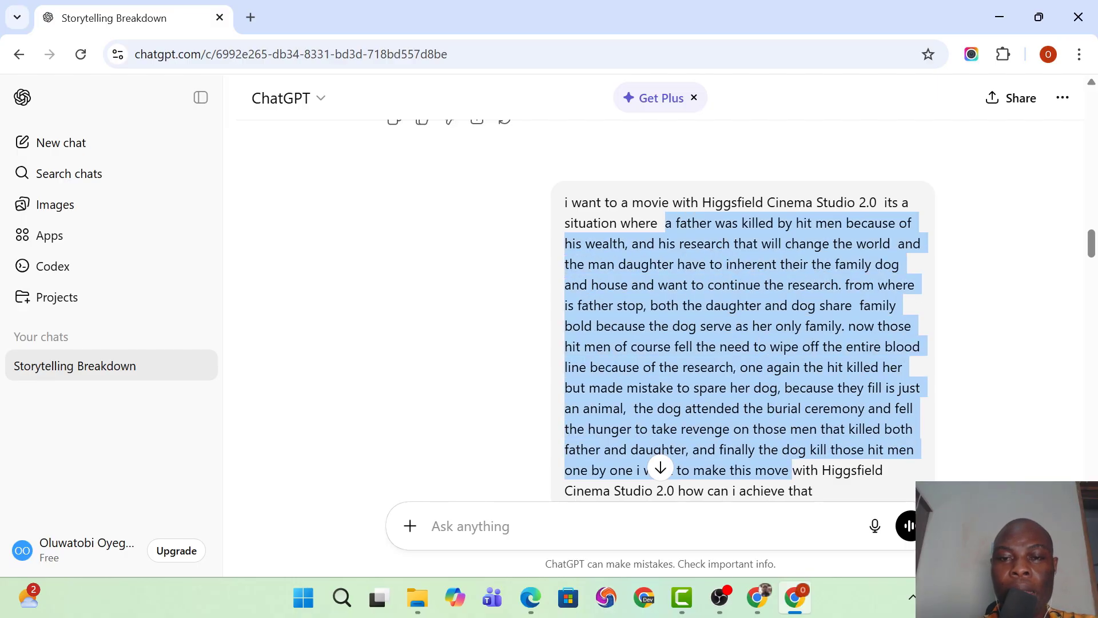
Step: Review ChatGPT's film plan from the story structure through the scene prompts and Higgsfield workflow to the consistent visual anchors
{"action": "scroll", "coordinate": [660, 309], "scroll_direction": "down", "scroll_amount": 5}
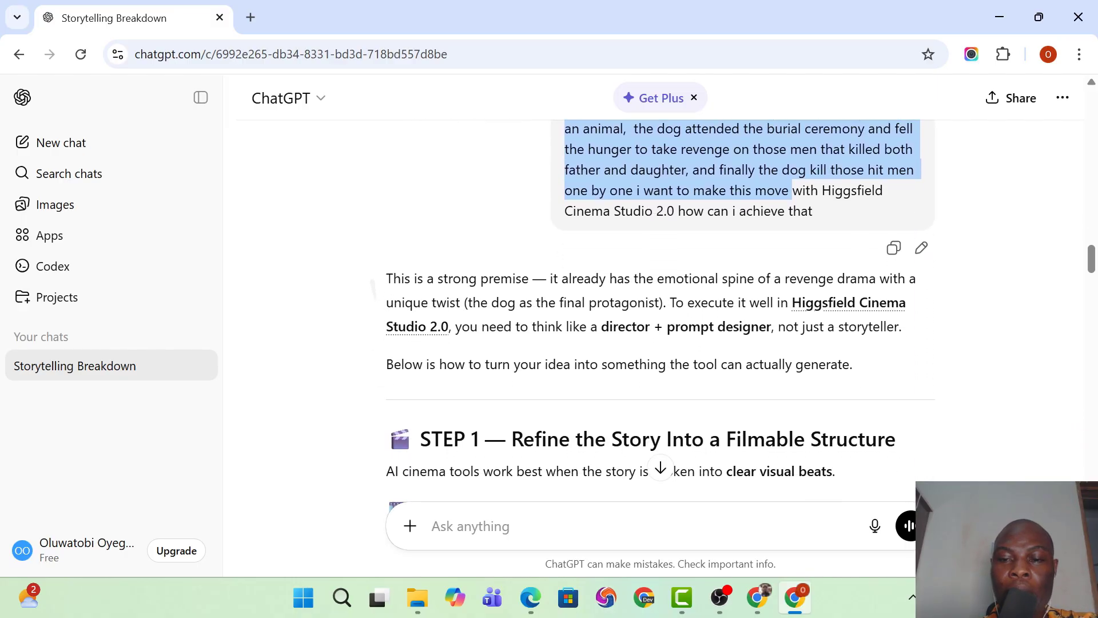
{"action": "scroll", "coordinate": [652, 315], "scroll_direction": "down", "scroll_amount": 1}
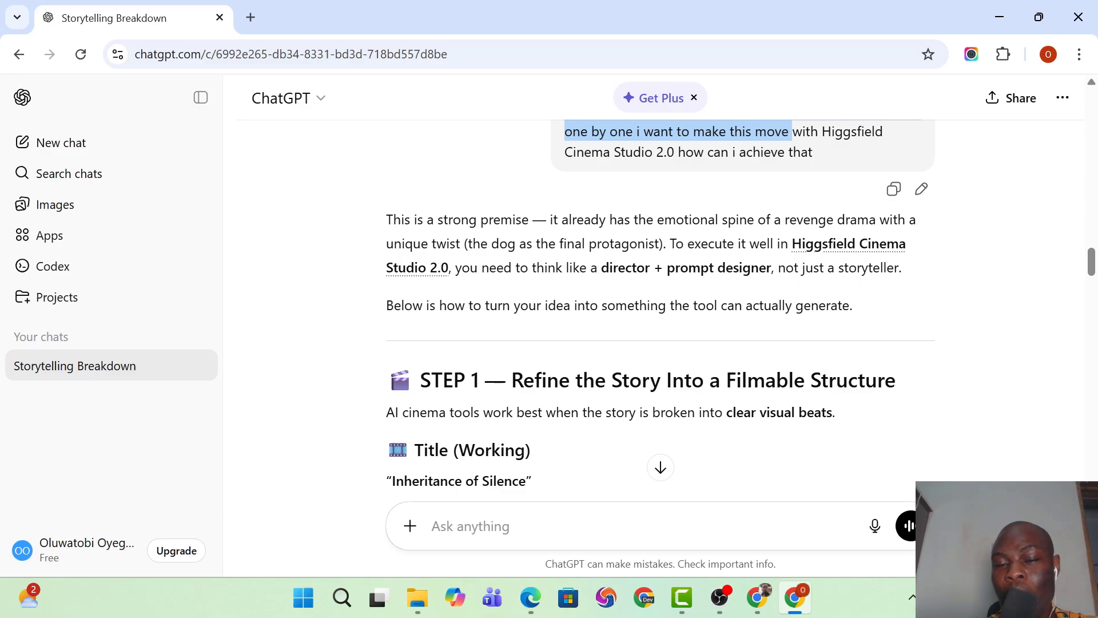
{"action": "scroll", "coordinate": [661, 309], "scroll_direction": "down", "scroll_amount": 3}
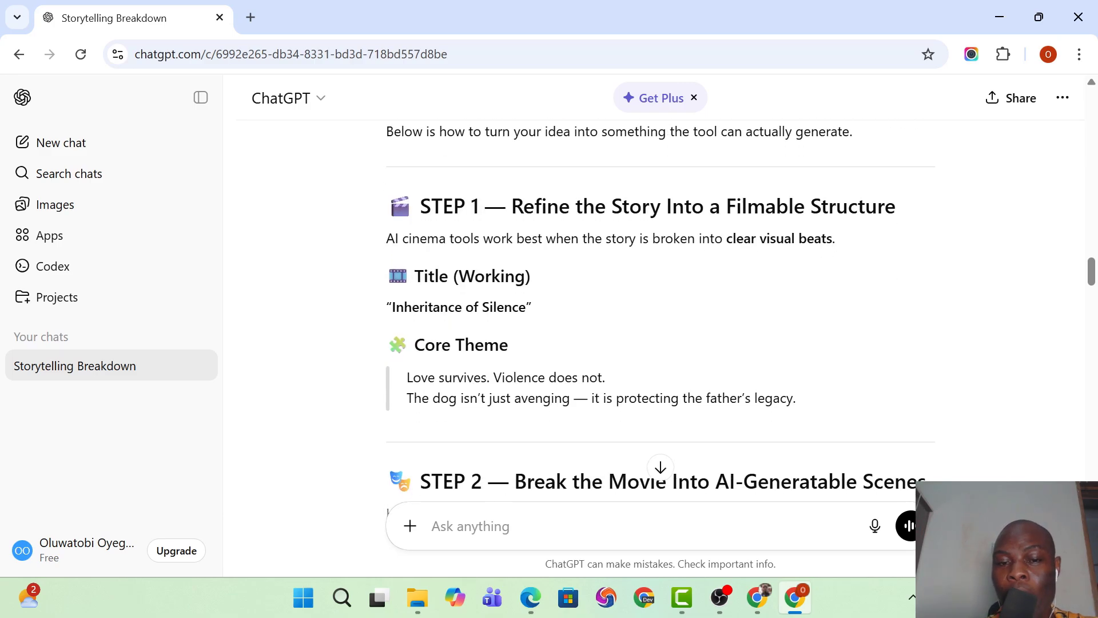
{"action": "scroll", "coordinate": [660, 309], "scroll_direction": "down", "scroll_amount": 12}
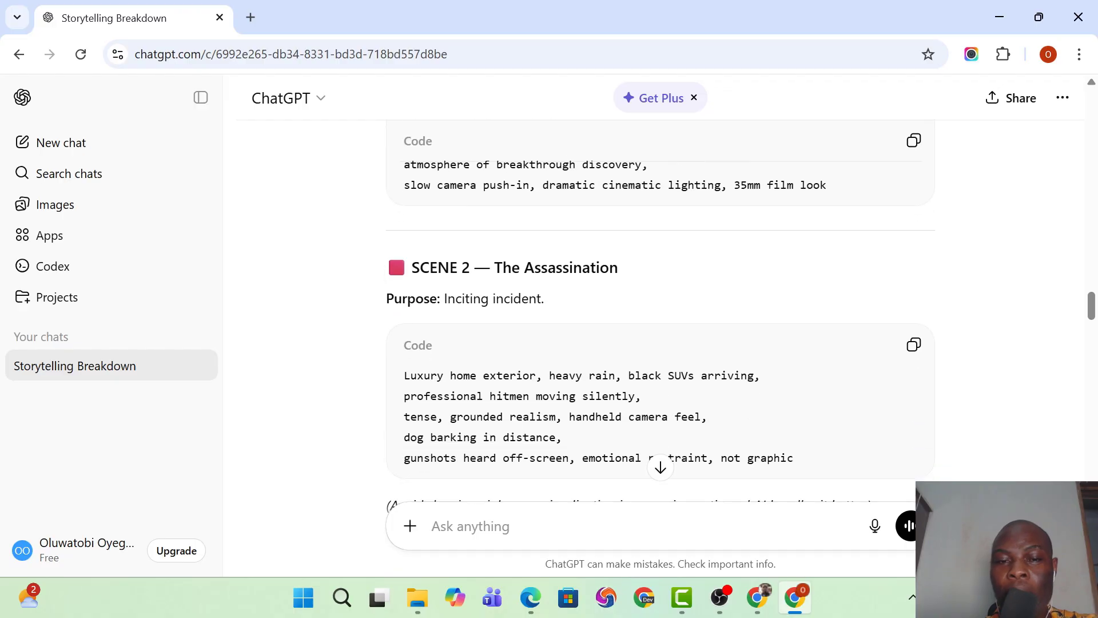
{"action": "scroll", "coordinate": [661, 309], "scroll_direction": "down", "scroll_amount": 13}
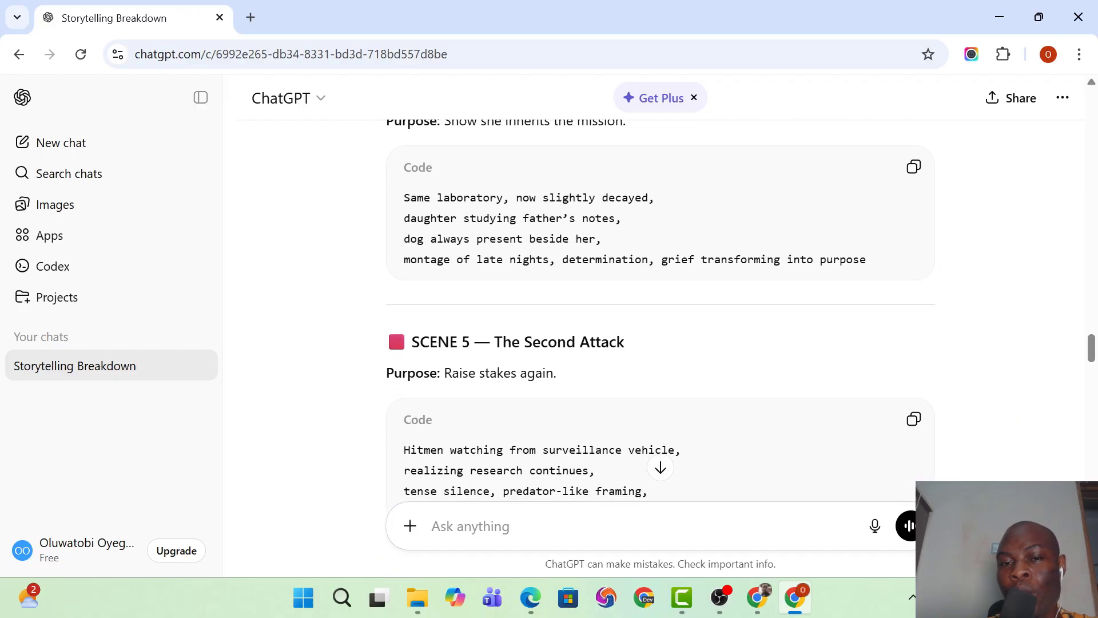
{"action": "scroll", "coordinate": [661, 309], "scroll_direction": "down", "scroll_amount": 7}
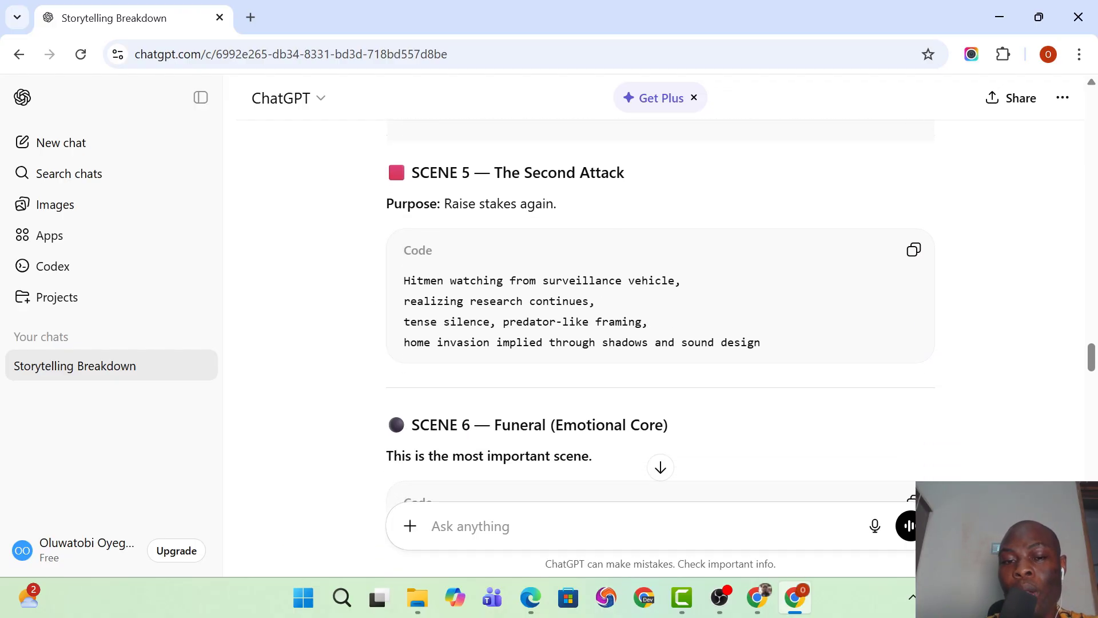
{"action": "scroll", "coordinate": [661, 309], "scroll_direction": "down", "scroll_amount": 6}
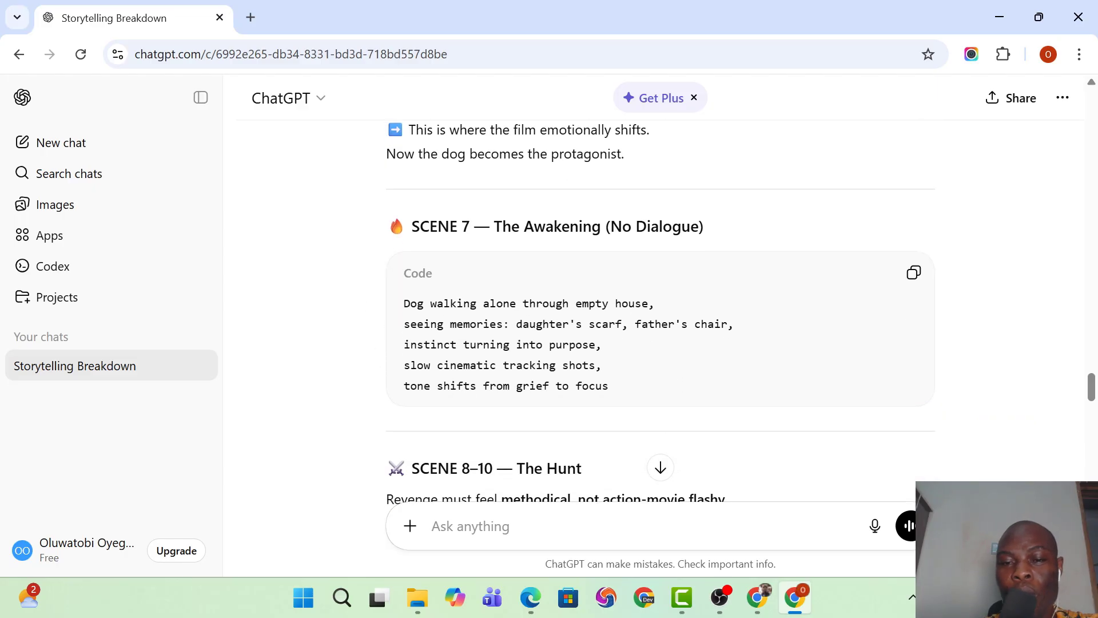
{"action": "scroll", "coordinate": [393, 329], "scroll_direction": "down", "scroll_amount": 8}
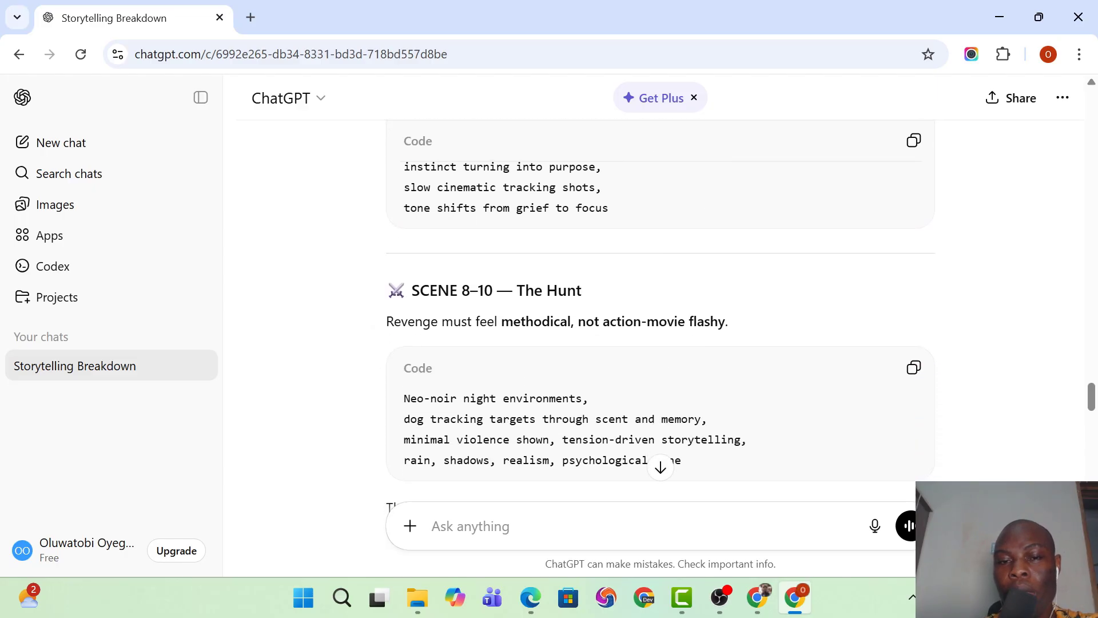
{"action": "scroll", "coordinate": [659, 482], "scroll_direction": "down", "scroll_amount": 9}
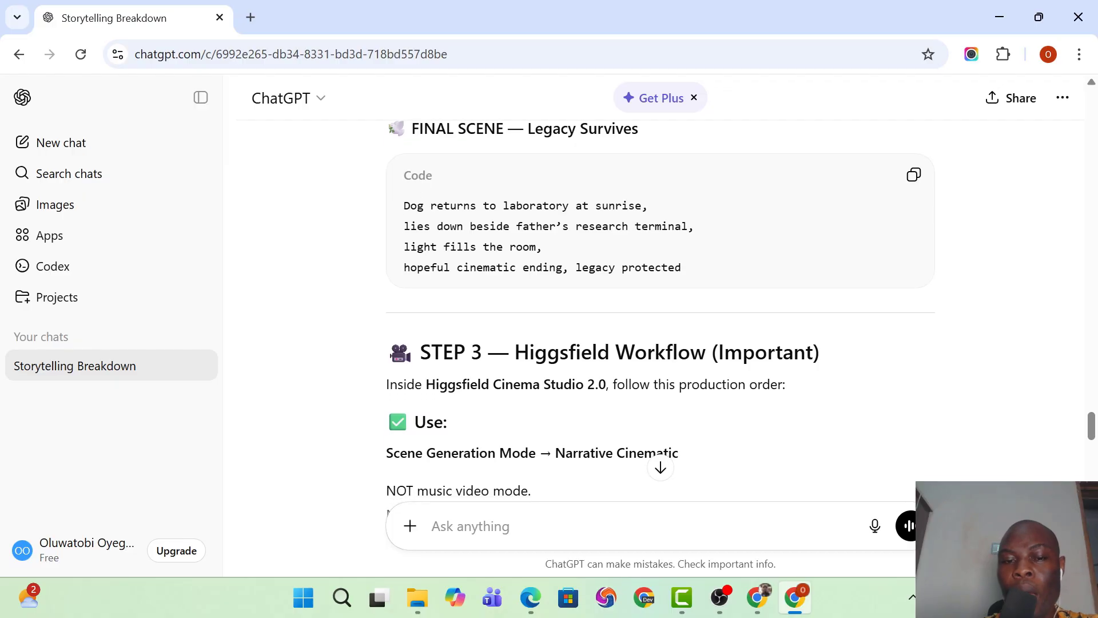
{"action": "scroll", "coordinate": [660, 482], "scroll_direction": "down", "scroll_amount": 5}
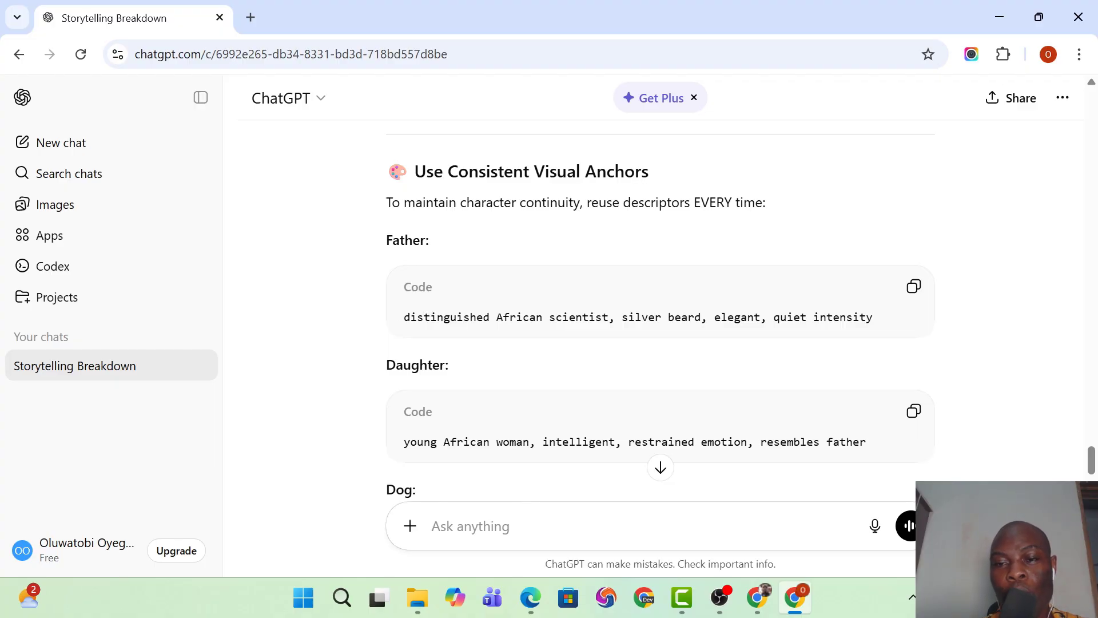
Step: Copy the Father descriptor from ChatGPT and paste it as the image prompt in Higgsfield Cinema Studio: "distinguished African scientist, silver beard, elegant, quiet intensity"
{"action": "left_click_drag", "start_coordinate": [434, 240], "coordinate": [382, 249]}
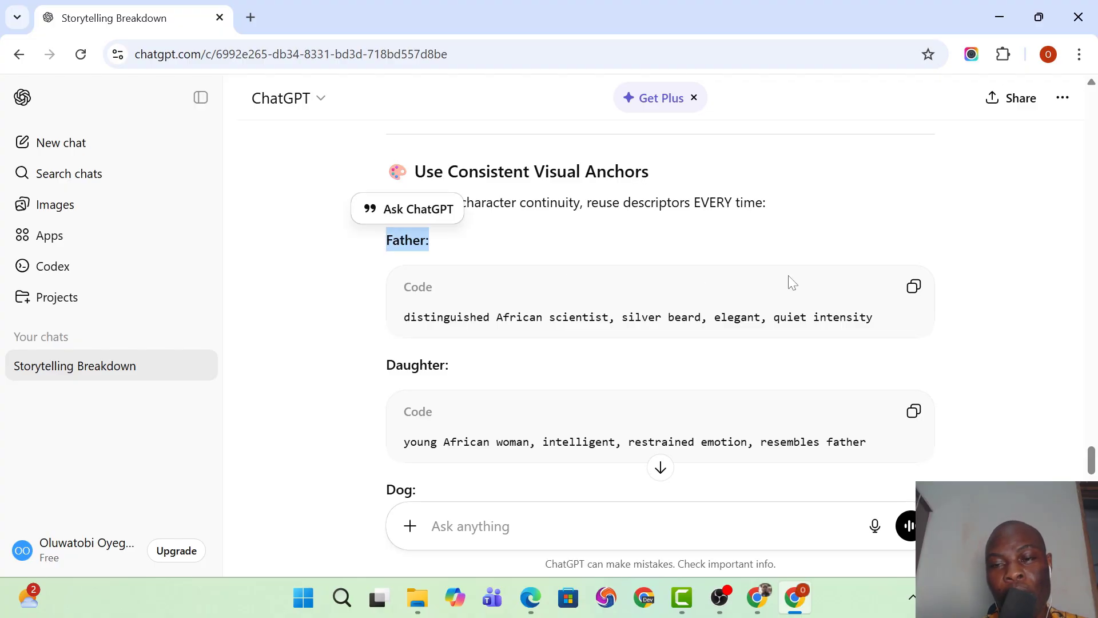
{"action": "left_click", "coordinate": [909, 286]}
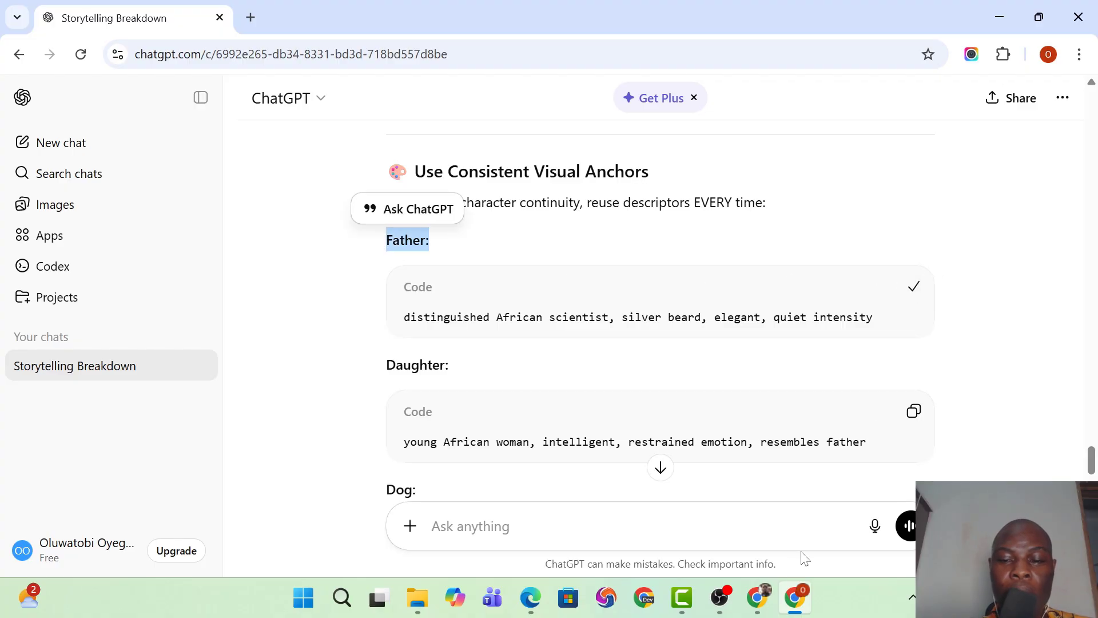
{"action": "left_click", "coordinate": [758, 601]}
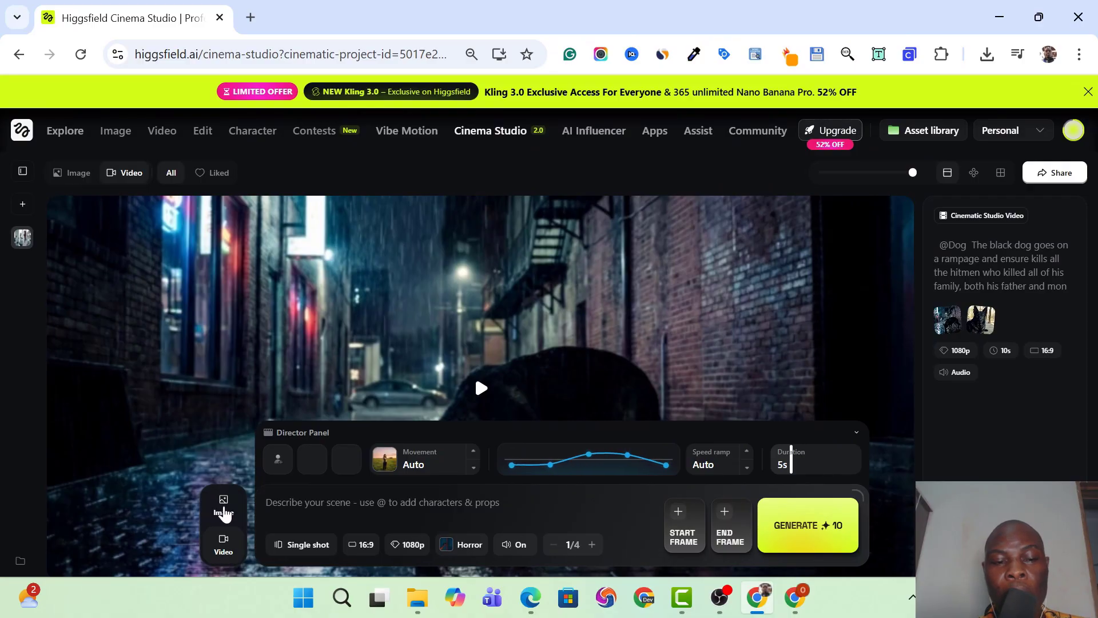
{"action": "left_click", "coordinate": [223, 509]}
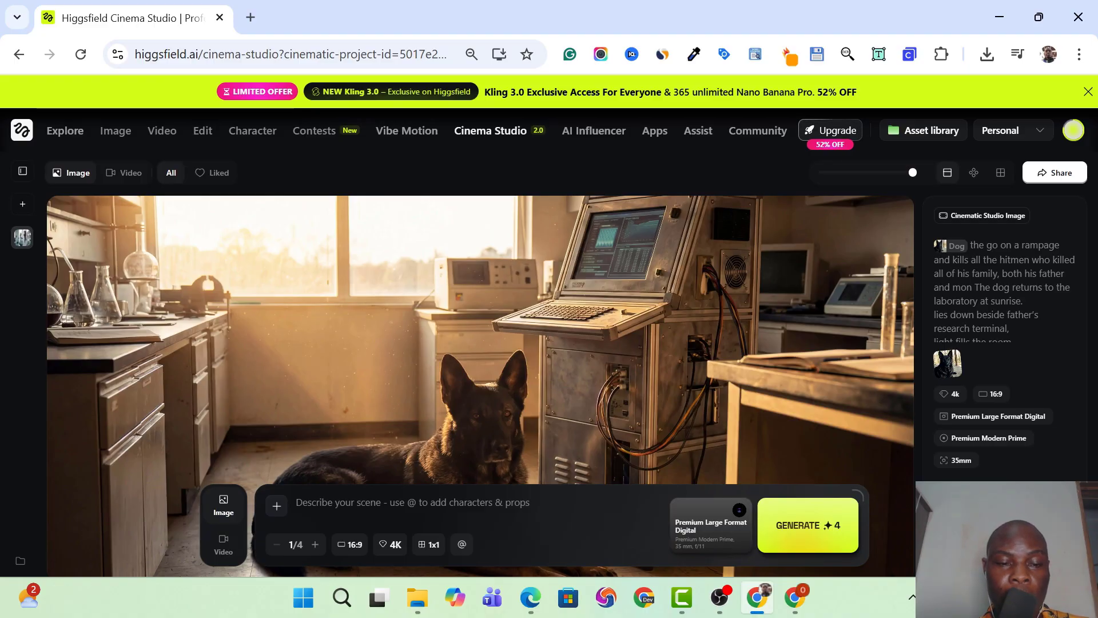
{"action": "key", "text": "ctrl+v"}
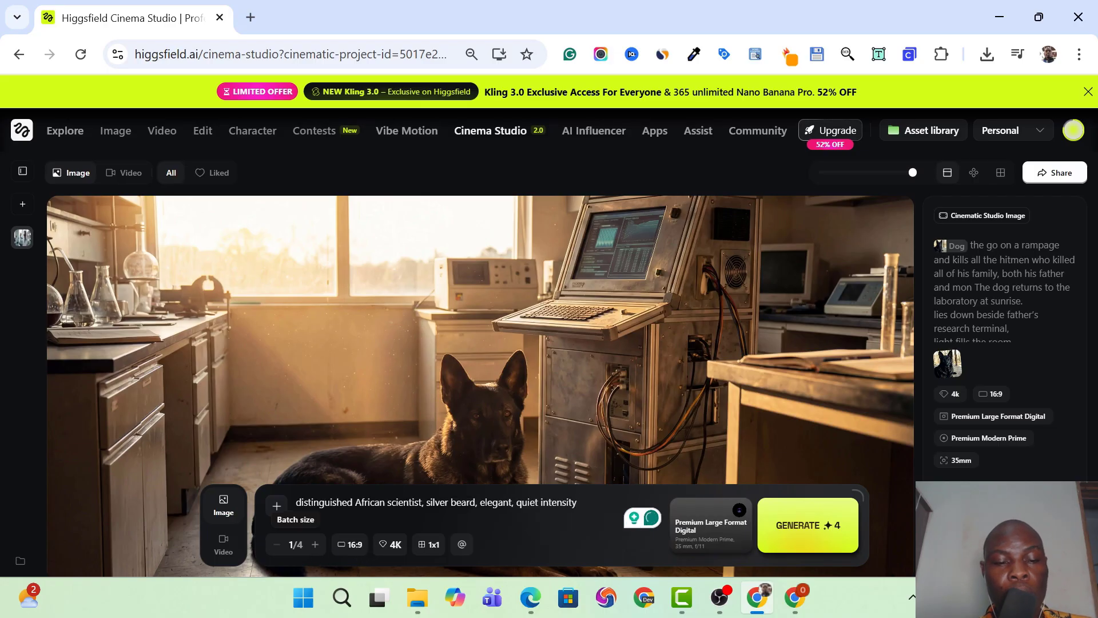
Step: Generate a single image from the father prompt with 16:9 aspect ratio, 4K resolution and a 1x1 grid
{"action": "left_click", "coordinate": [315, 545]}
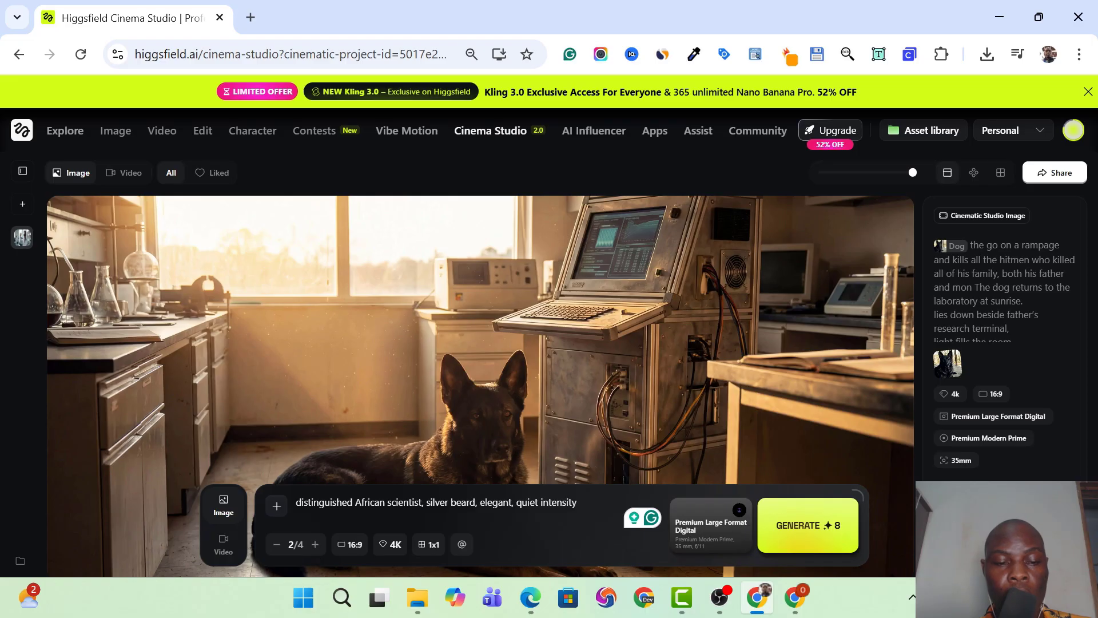
{"action": "left_click", "coordinate": [277, 544]}
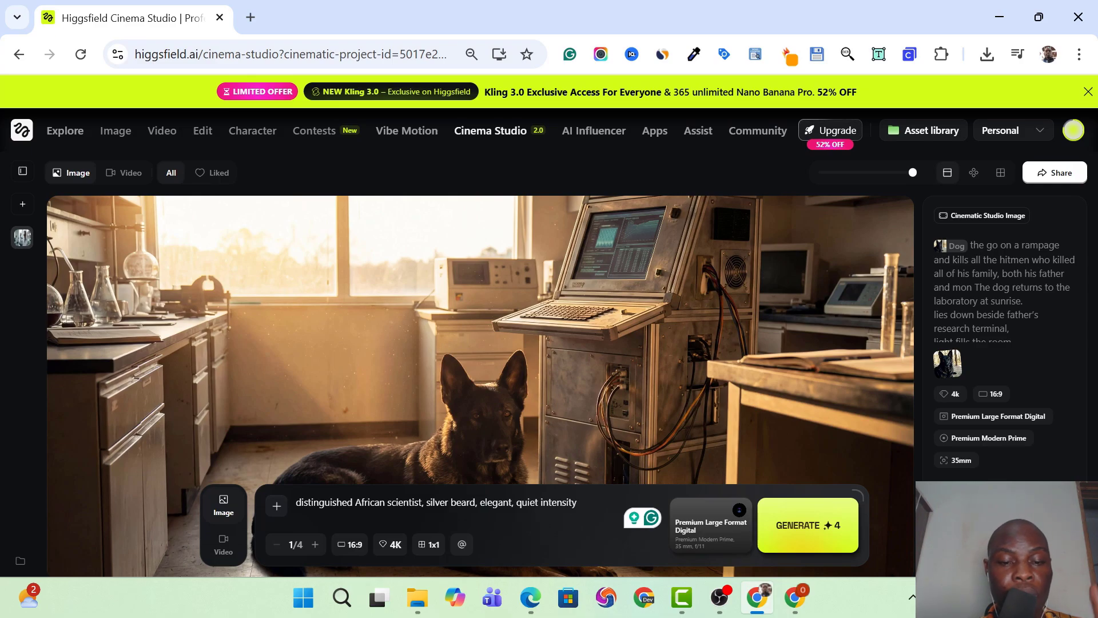
{"action": "left_click", "coordinate": [353, 546]}
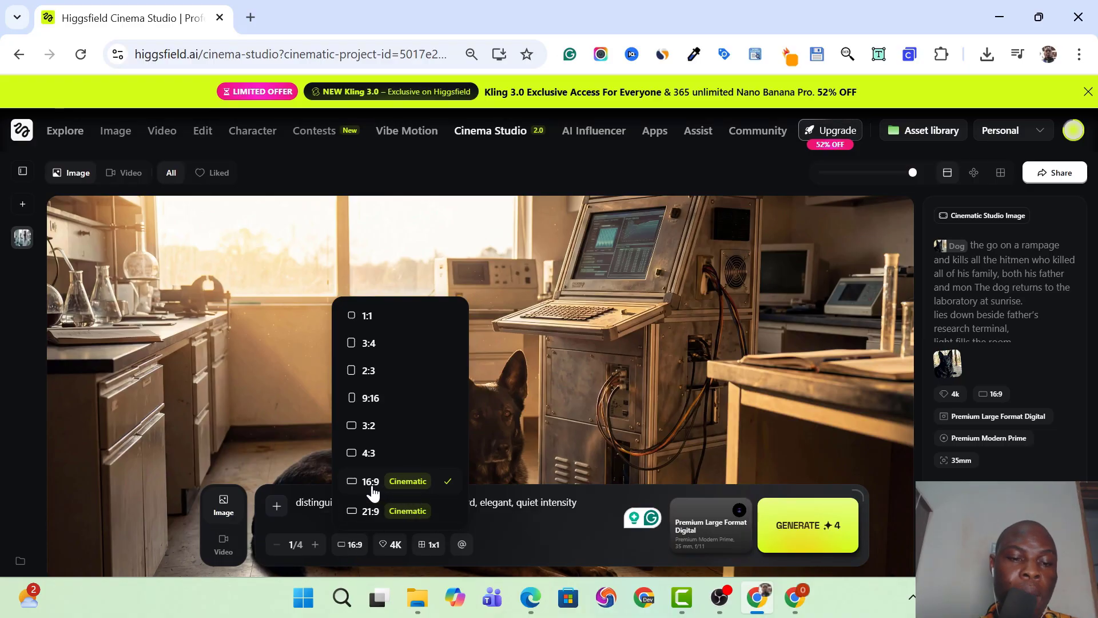
{"action": "left_click", "coordinate": [419, 484]}
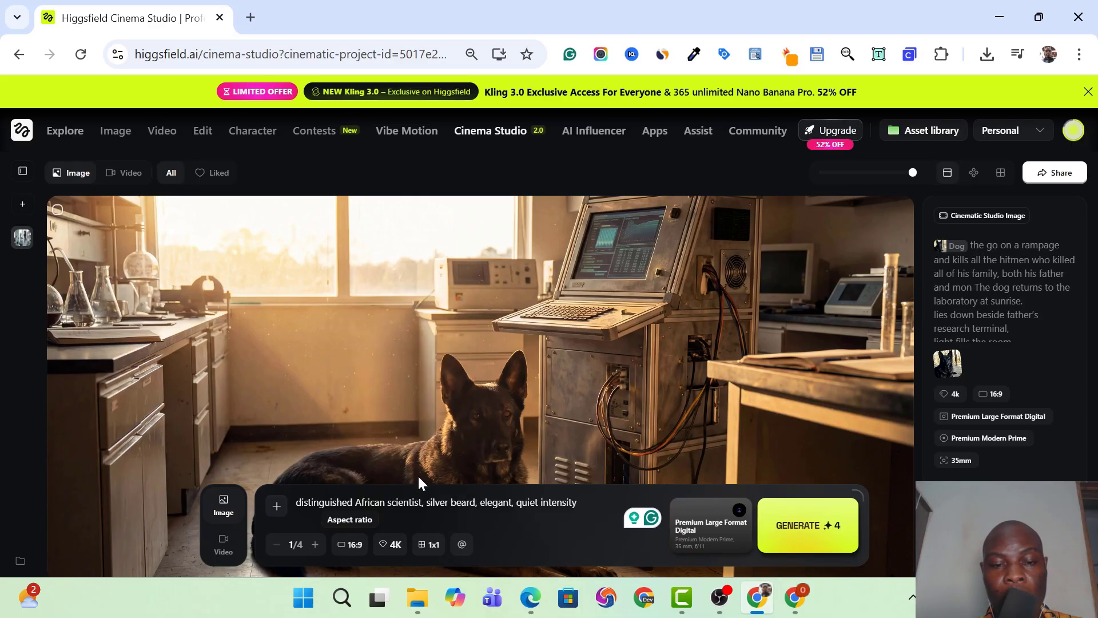
{"action": "left_click", "coordinate": [391, 546]}
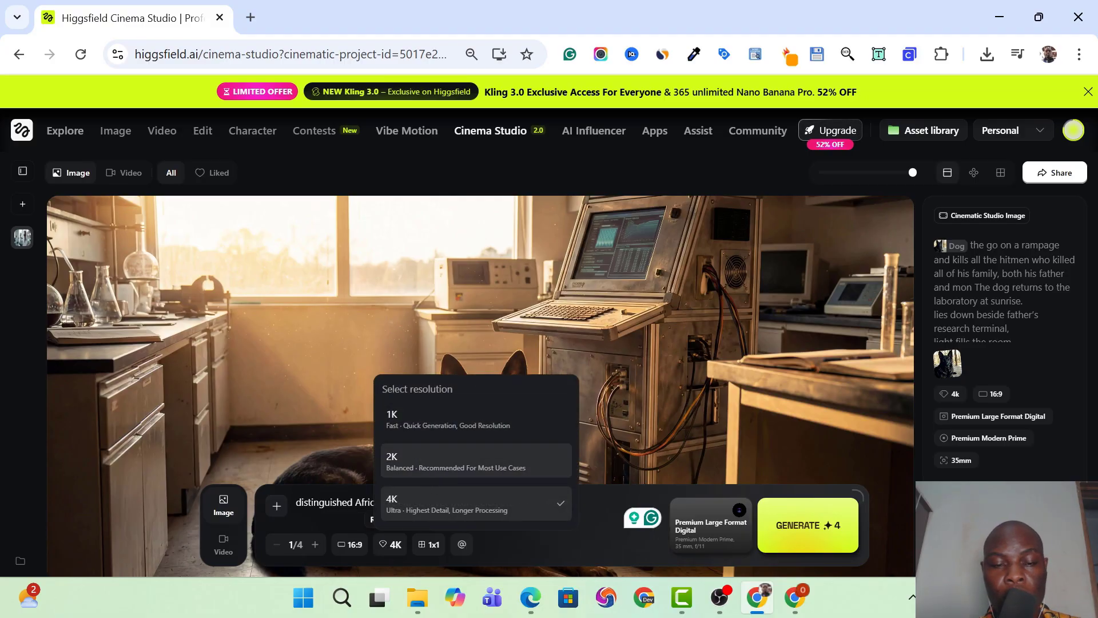
{"action": "left_click", "coordinate": [459, 507]}
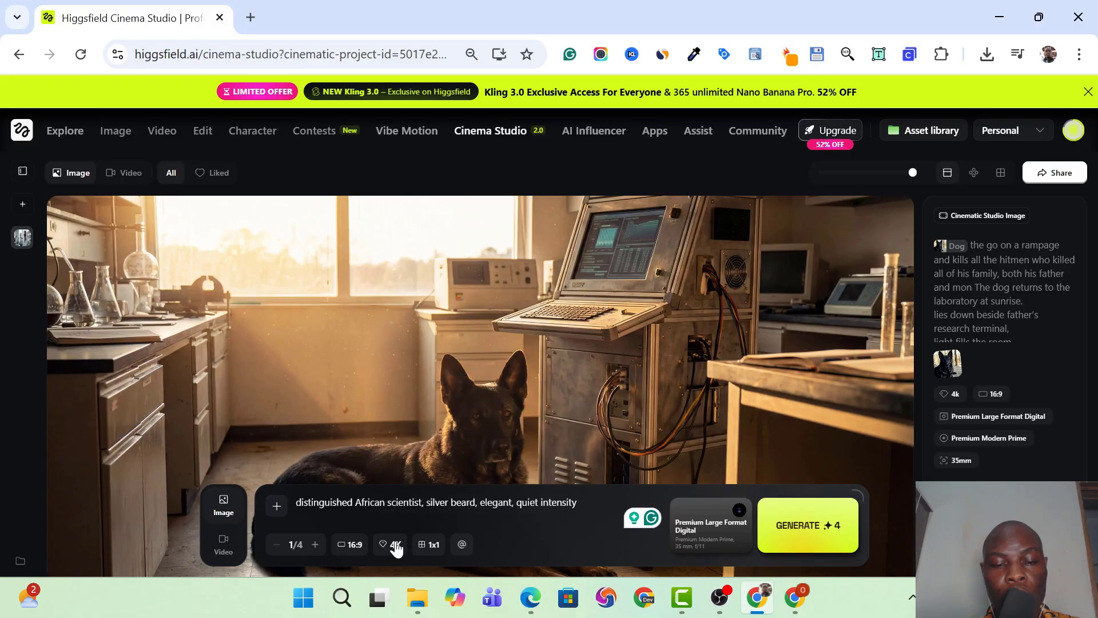
{"action": "left_click", "coordinate": [433, 545]}
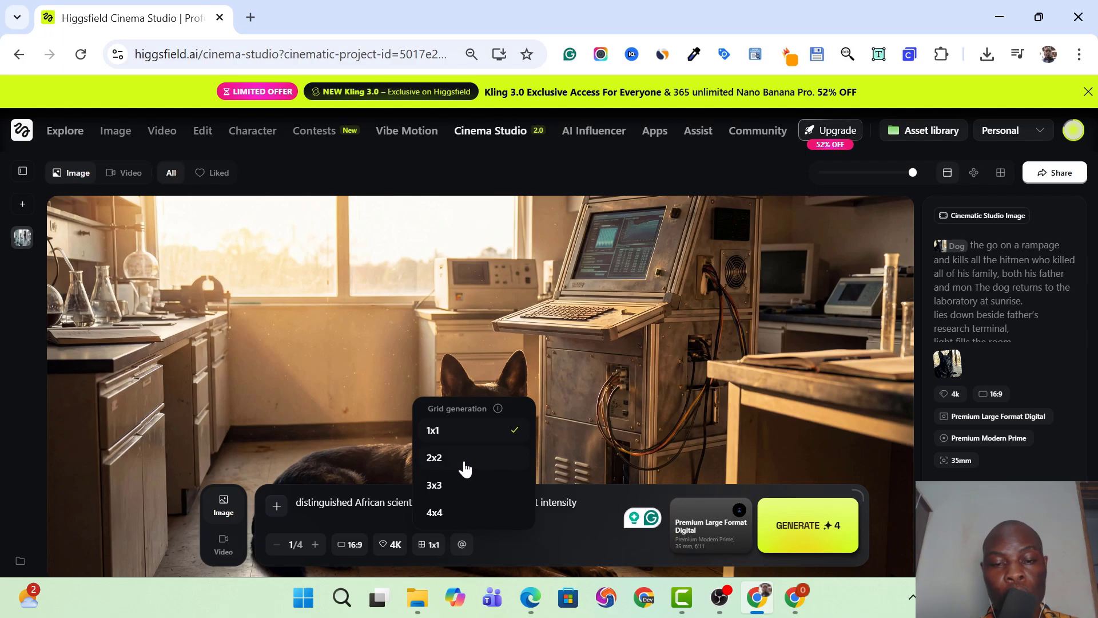
{"action": "left_click", "coordinate": [448, 430]}
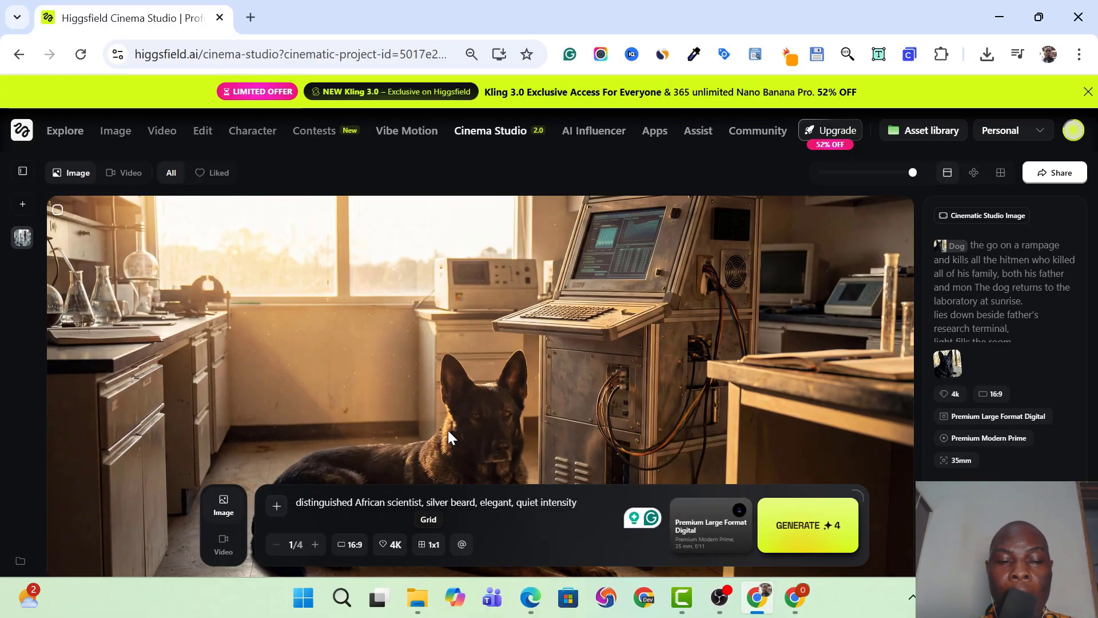
{"action": "left_click", "coordinate": [816, 524]}
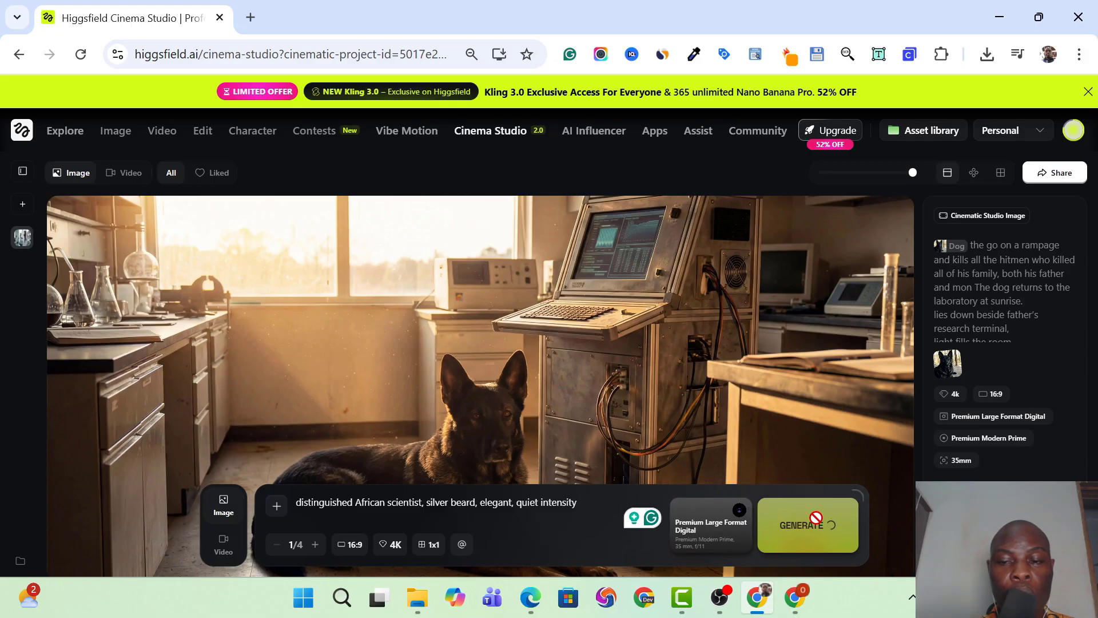
Step: Look through the generated images of the shepherd dog, the young woman and the bearded scientist
{"action": "scroll", "coordinate": [386, 395], "scroll_direction": "up", "scroll_amount": 4}
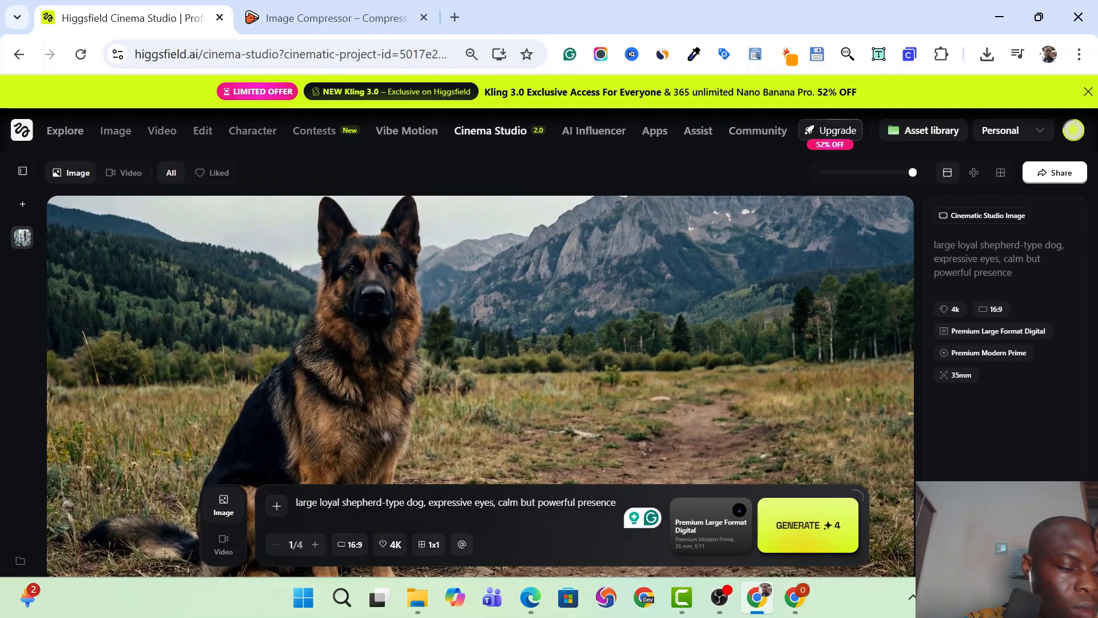
{"action": "scroll", "coordinate": [387, 395], "scroll_direction": "down", "scroll_amount": 1}
{"action": "scroll", "coordinate": [481, 384], "scroll_direction": "down", "scroll_amount": 15}
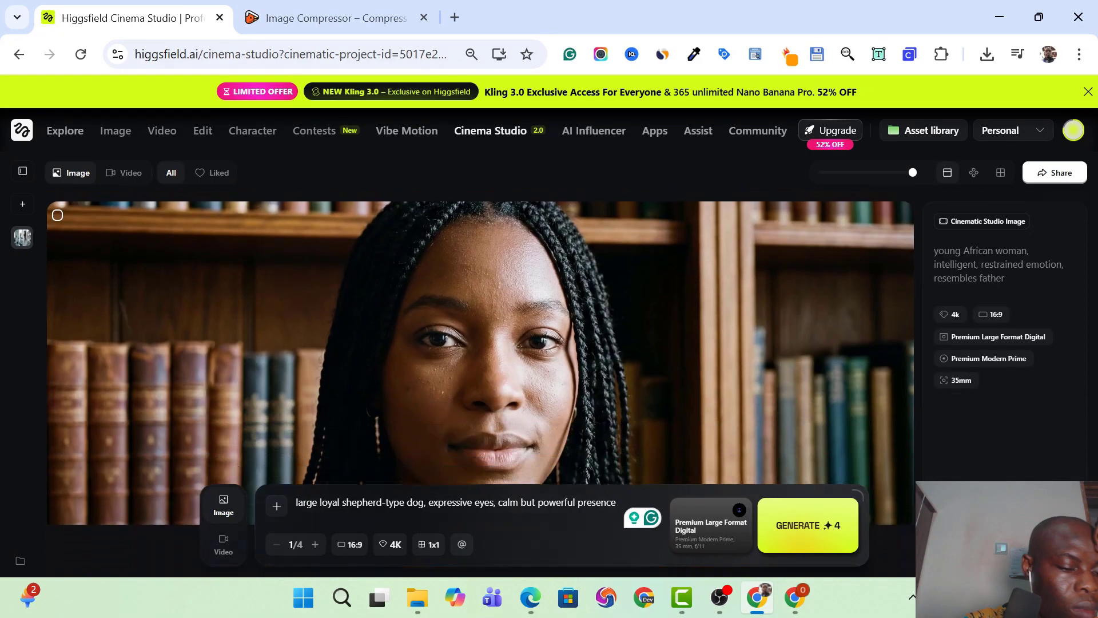
{"action": "scroll", "coordinate": [481, 385], "scroll_direction": "down", "scroll_amount": 2}
{"action": "scroll", "coordinate": [481, 385], "scroll_direction": "up", "scroll_amount": 8}
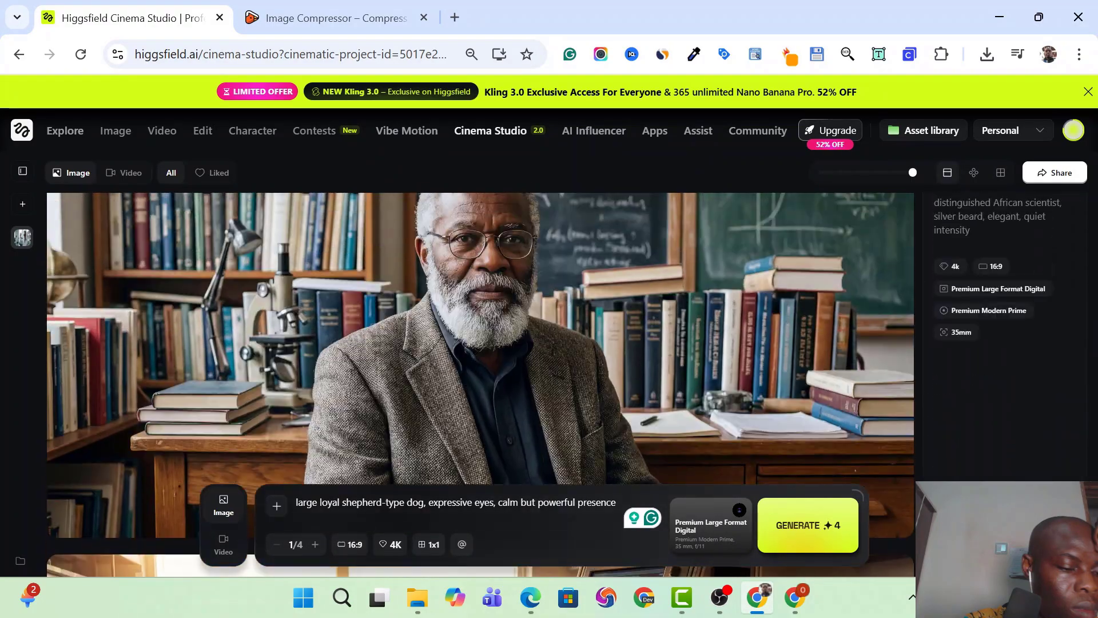
{"action": "scroll", "coordinate": [480, 385], "scroll_direction": "up", "scroll_amount": 10}
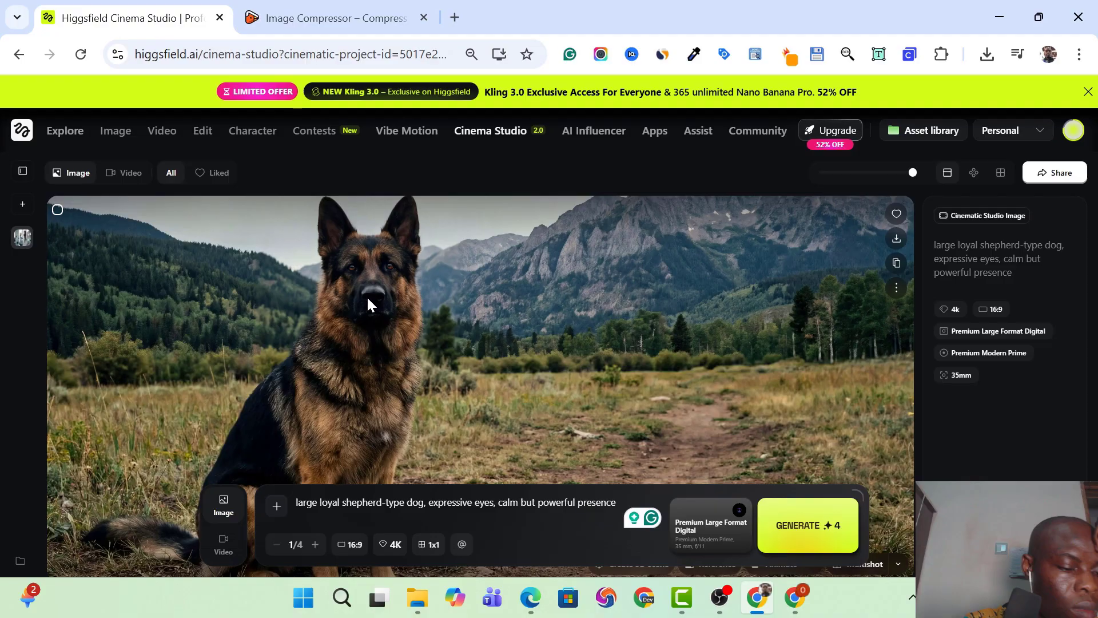
Step: Create reference elements Father1, Daughter2 and Dog2 from the generated images, describing Father1 as "distinguished African scientist, silver beard, elegant, quiet intensity"
{"action": "left_click", "coordinate": [463, 546]}
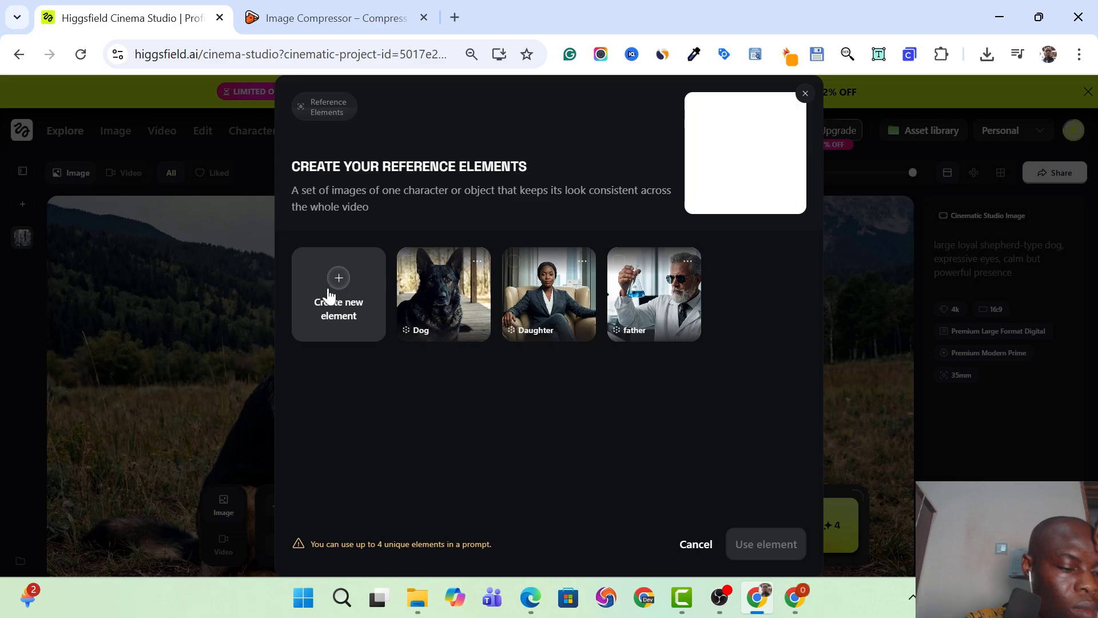
{"action": "left_click", "coordinate": [329, 295]}
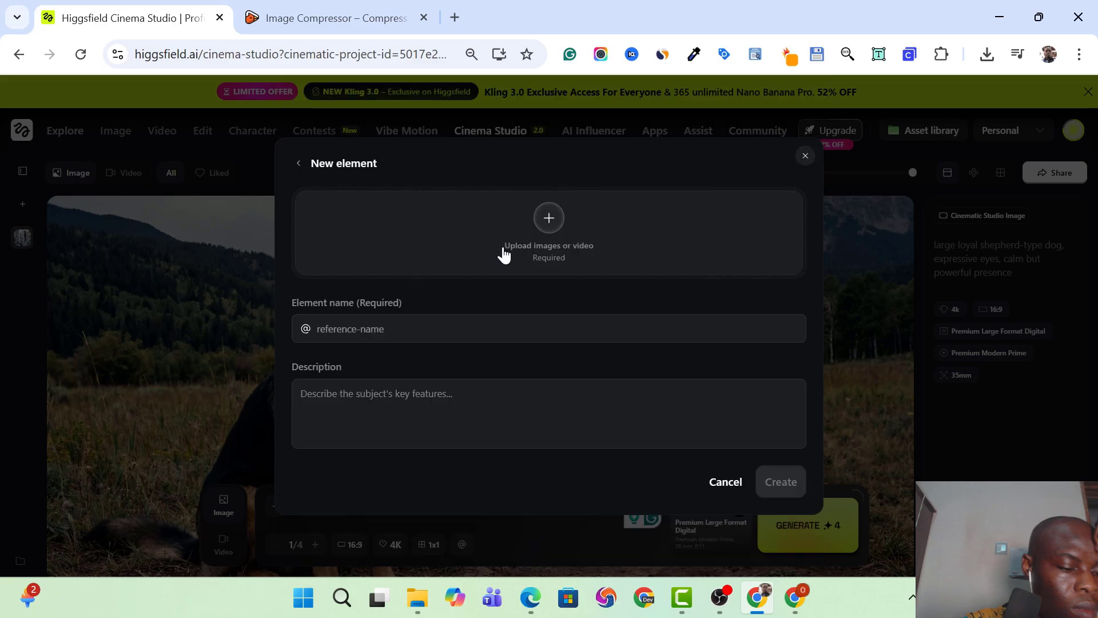
{"action": "left_click", "coordinate": [552, 235]}
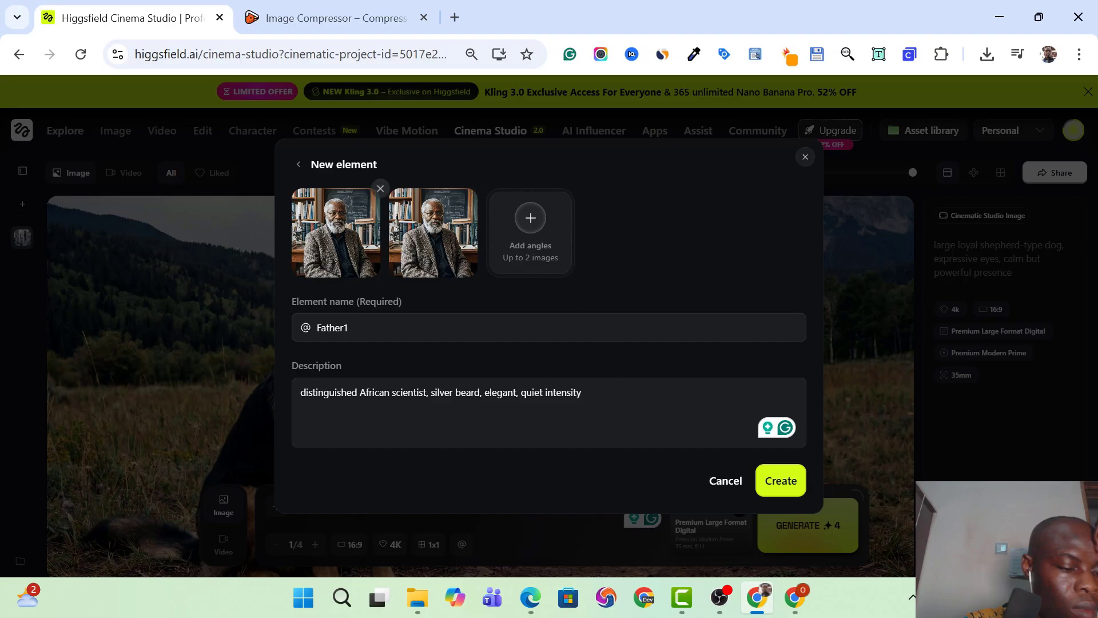
{"action": "left_click", "coordinate": [777, 484]}
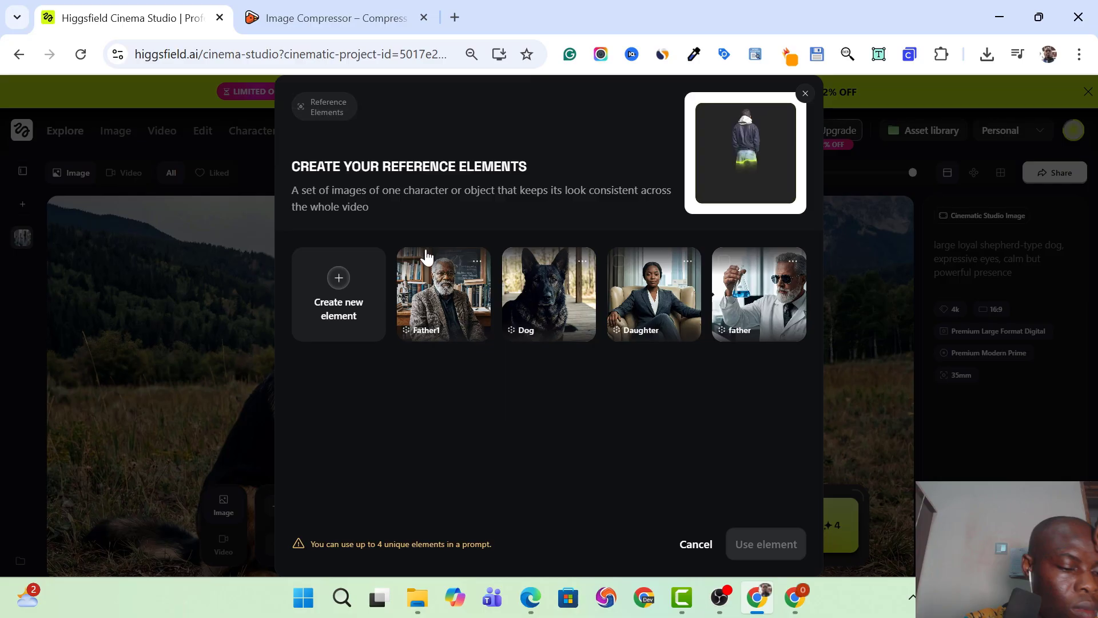
{"action": "left_click", "coordinate": [333, 294]}
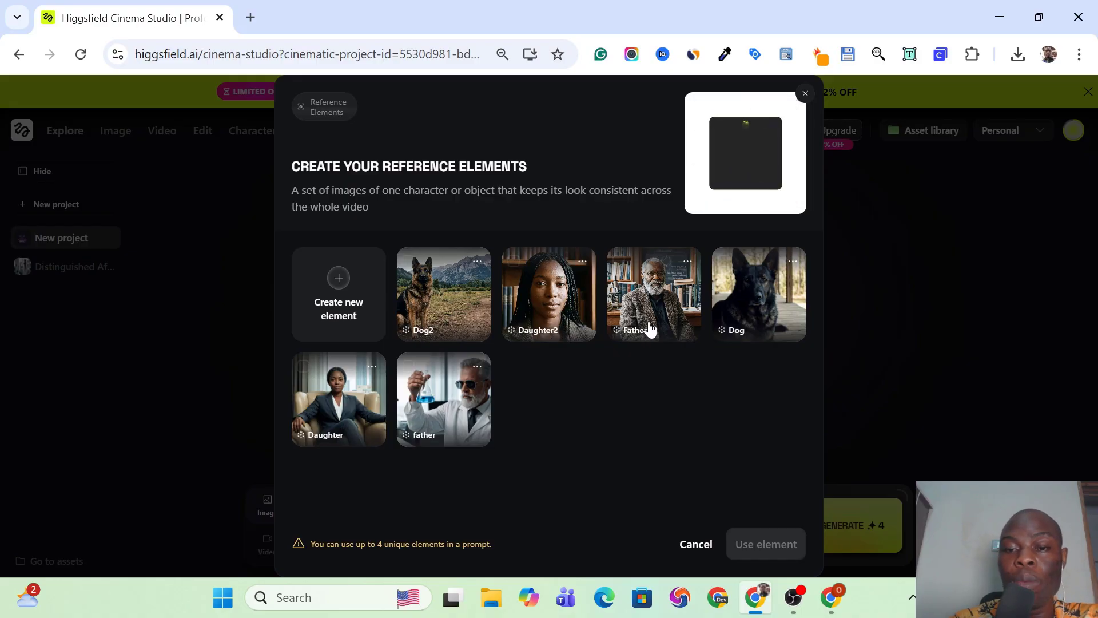
{"action": "left_click", "coordinate": [805, 94]}
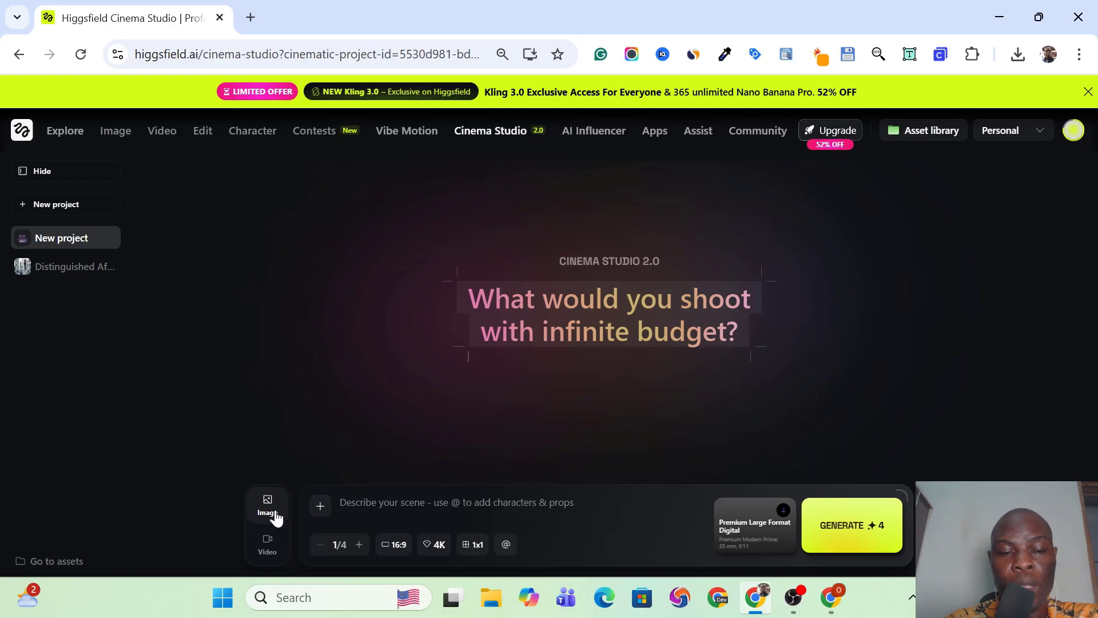
Step: Switch the new project to video generation and add the Father1 element as a character, keeping the shot type at Single shot
{"action": "left_click", "coordinate": [272, 549]}
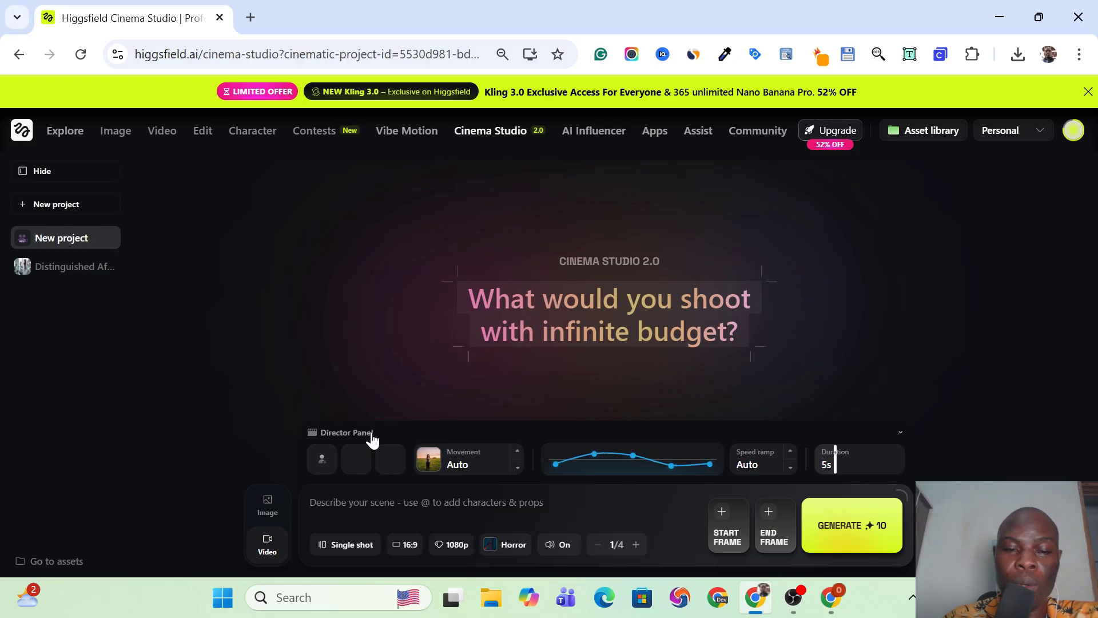
{"action": "left_click", "coordinate": [321, 469]}
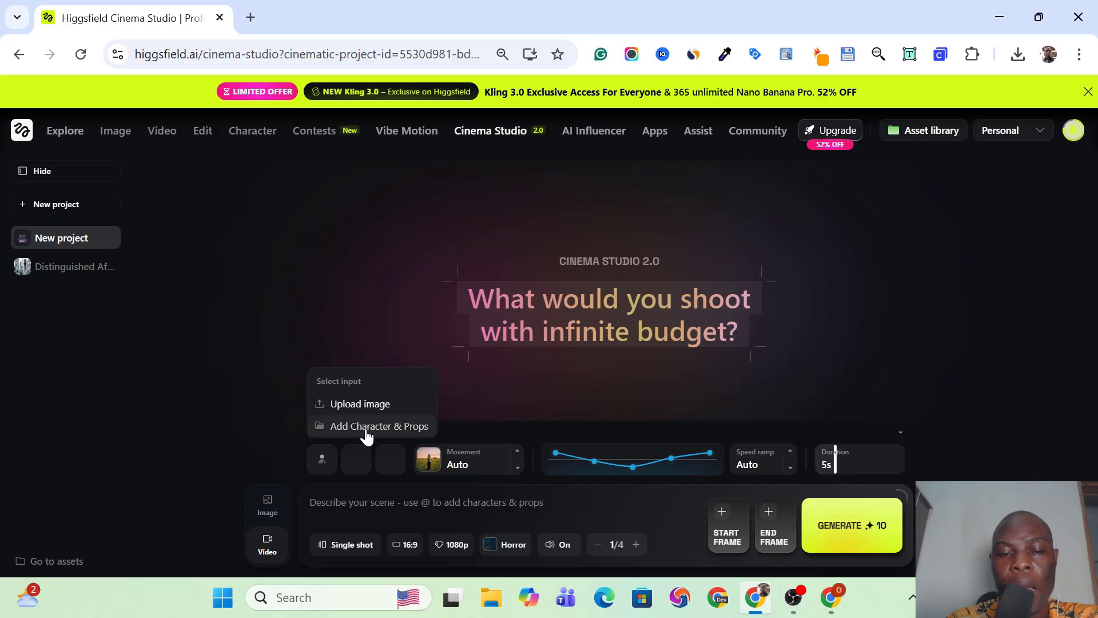
{"action": "left_click", "coordinate": [366, 433]}
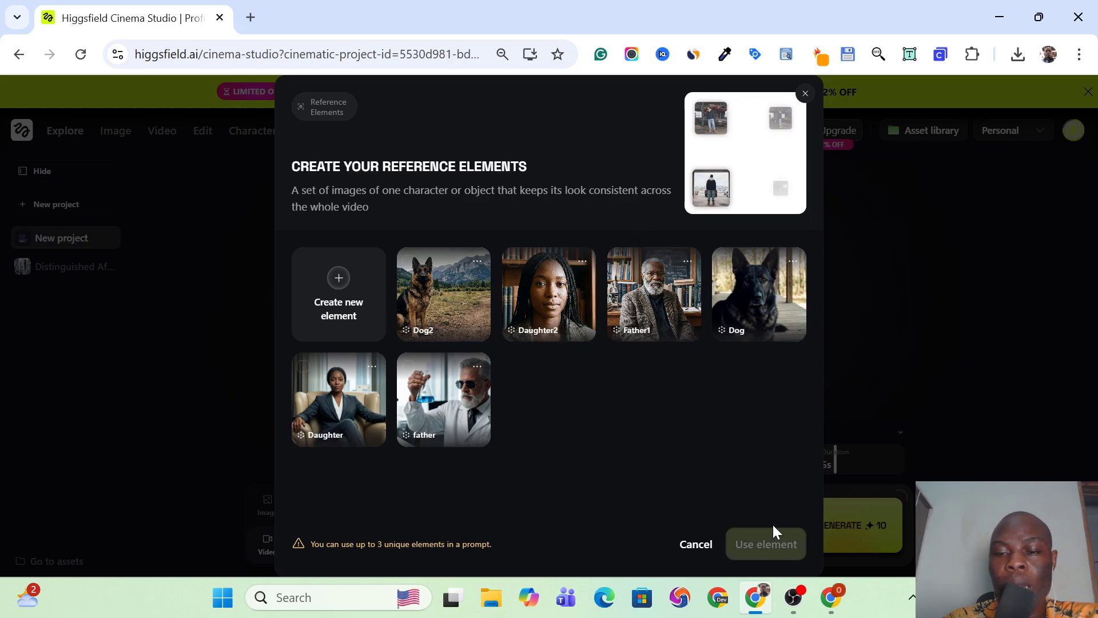
{"action": "left_click", "coordinate": [652, 321]}
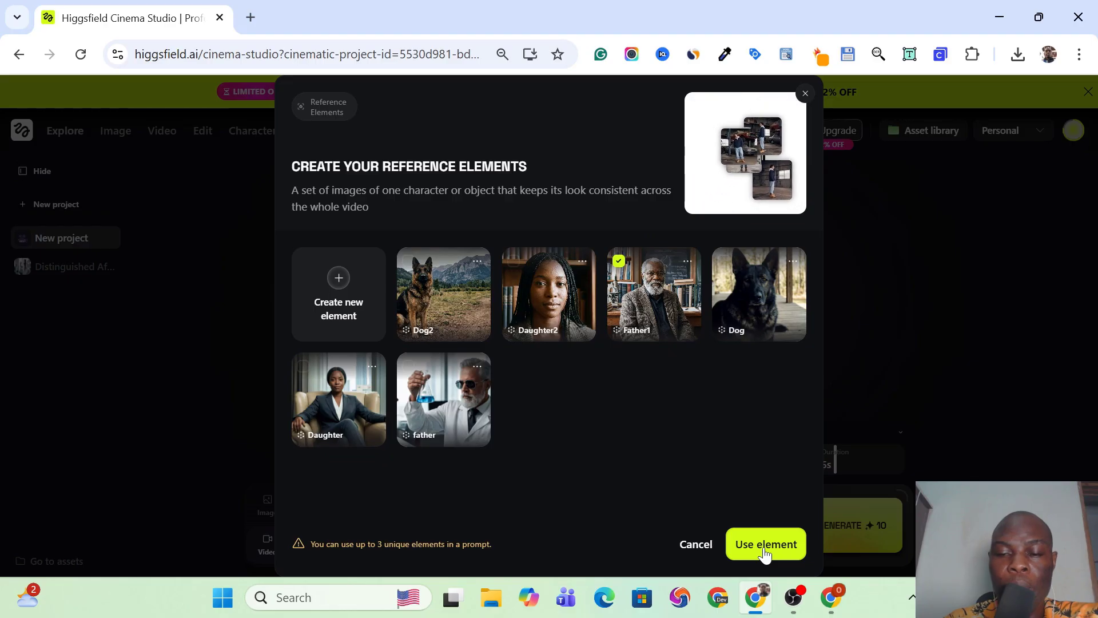
{"action": "left_click", "coordinate": [766, 549]}
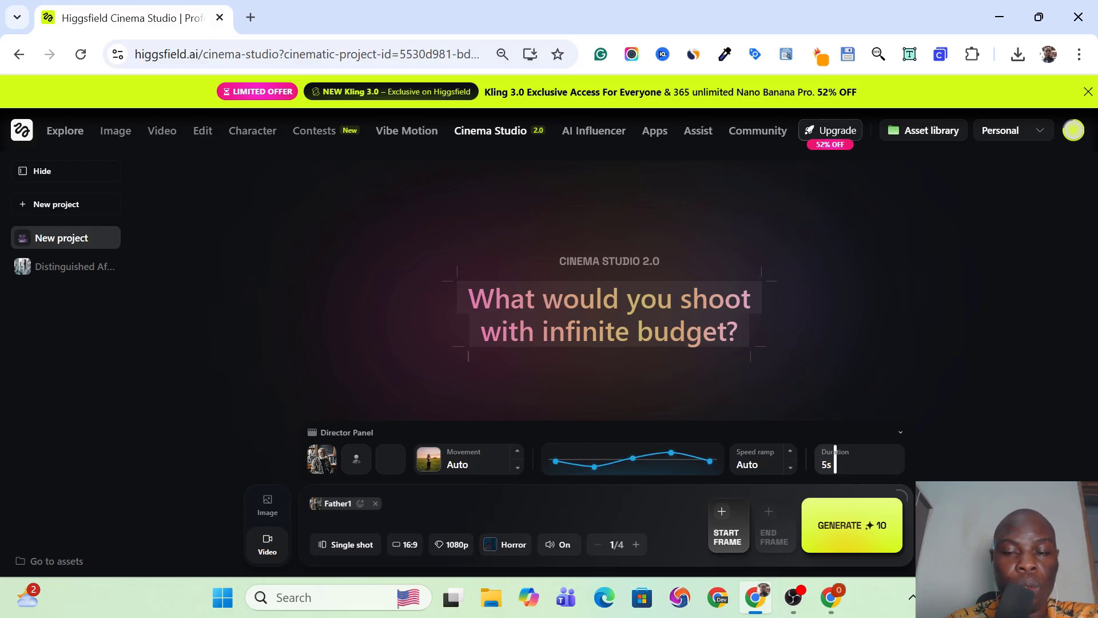
{"action": "left_click", "coordinate": [367, 547]}
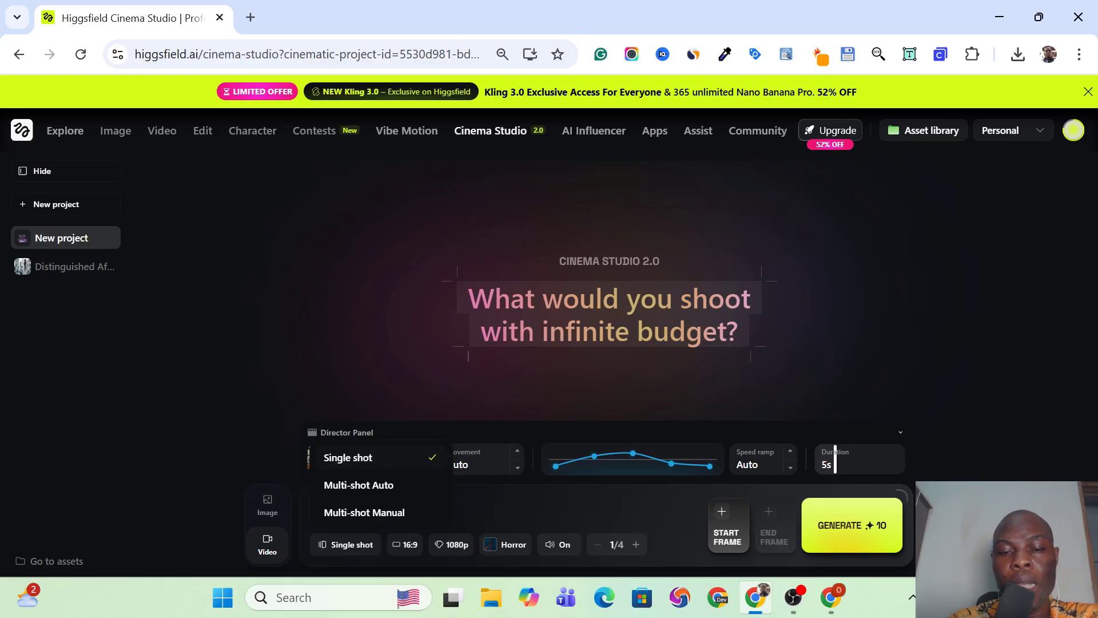
{"action": "left_click", "coordinate": [469, 504]}
Step: Copy the Scene 1 prompt, The Father's Discovery, from ChatGPT and paste it after the Father1 reference in the Higgsfield video prompt
{"action": "left_click", "coordinate": [828, 601]}
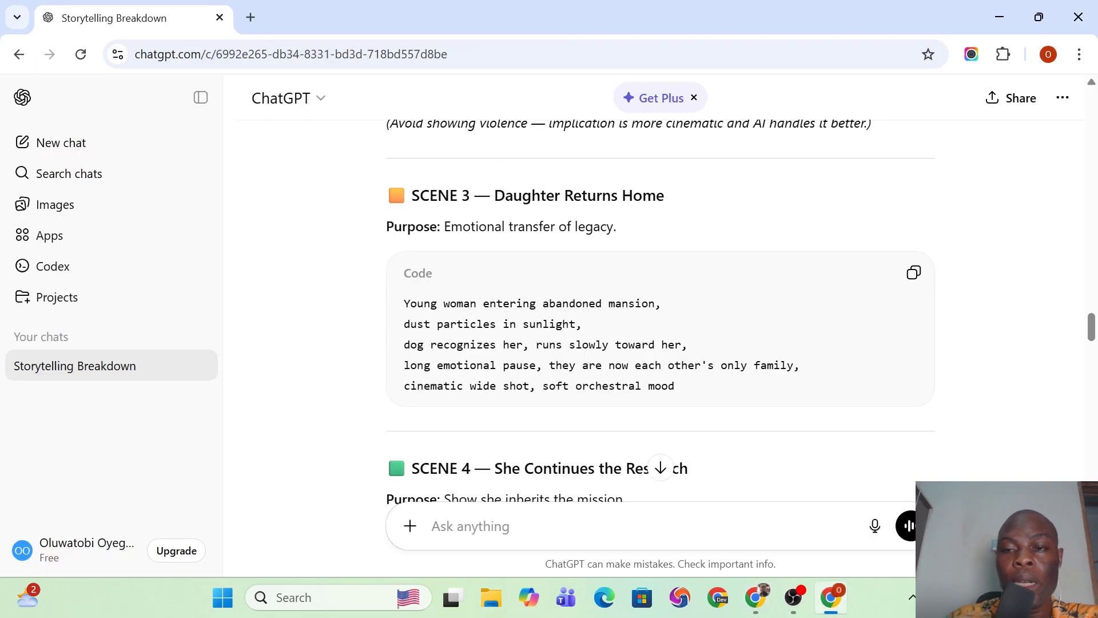
{"action": "scroll", "coordinate": [660, 312], "scroll_direction": "up", "scroll_amount": 15}
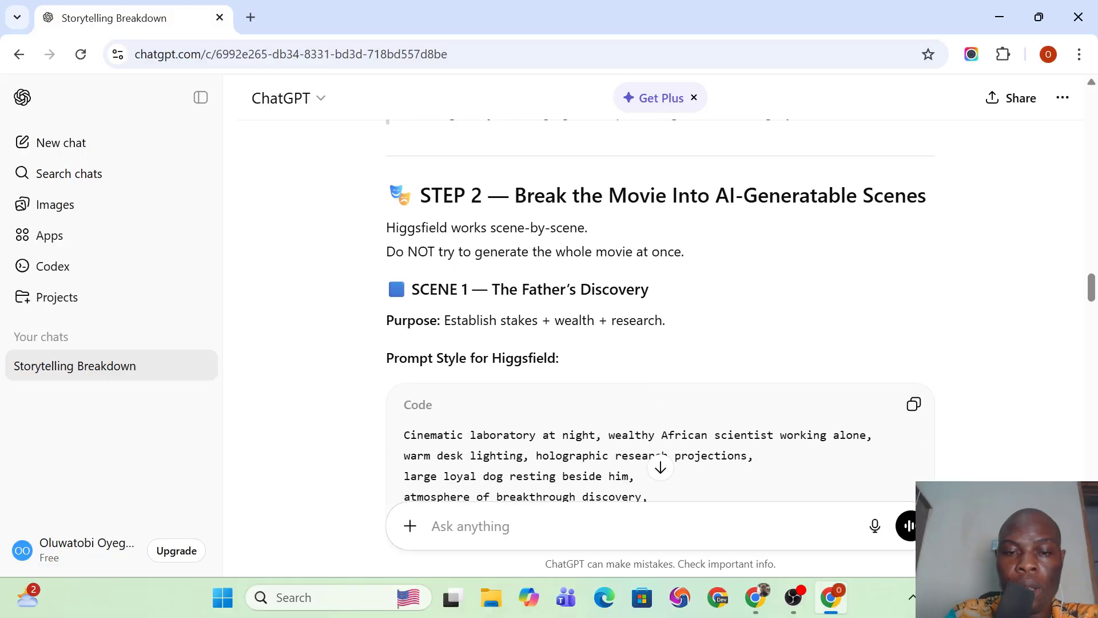
{"action": "scroll", "coordinate": [661, 312], "scroll_direction": "down", "scroll_amount": 2}
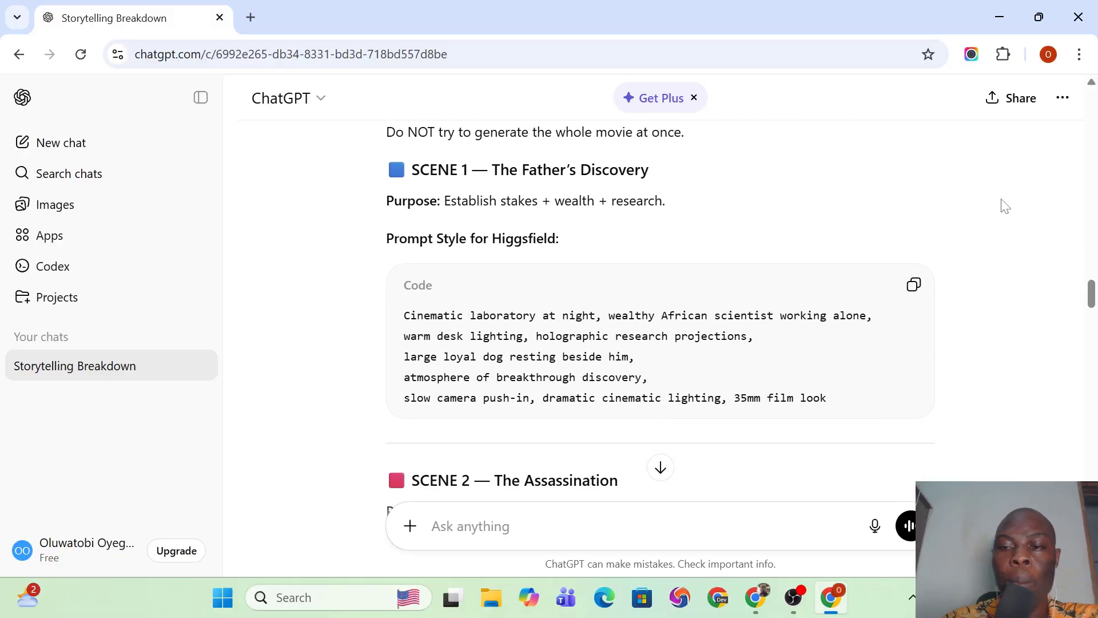
{"action": "left_click", "coordinate": [914, 285]}
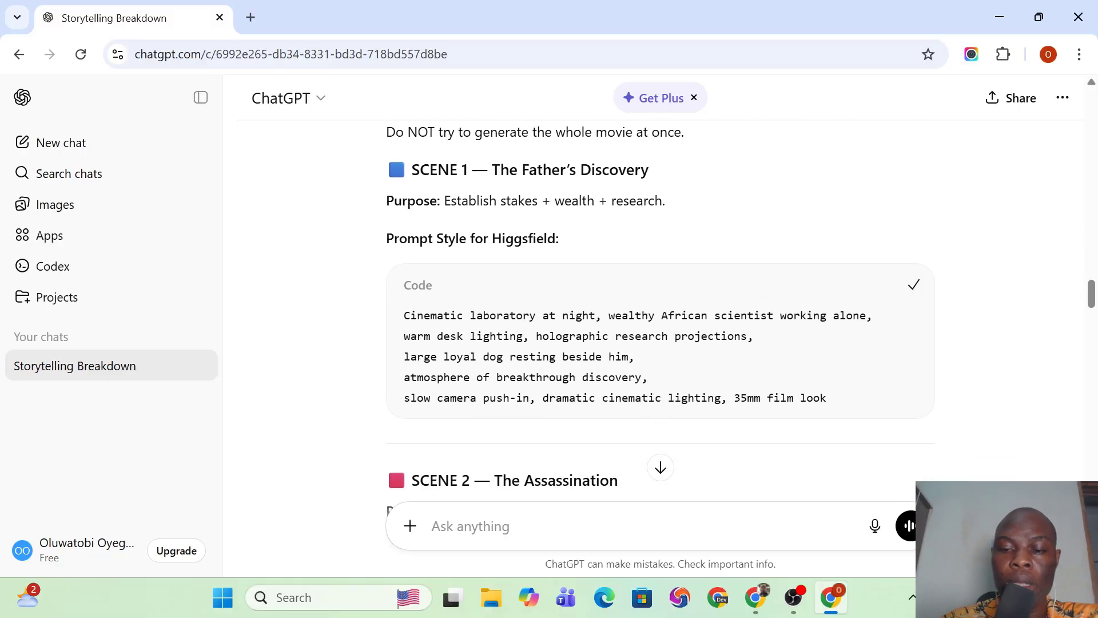
{"action": "left_click", "coordinate": [757, 604]}
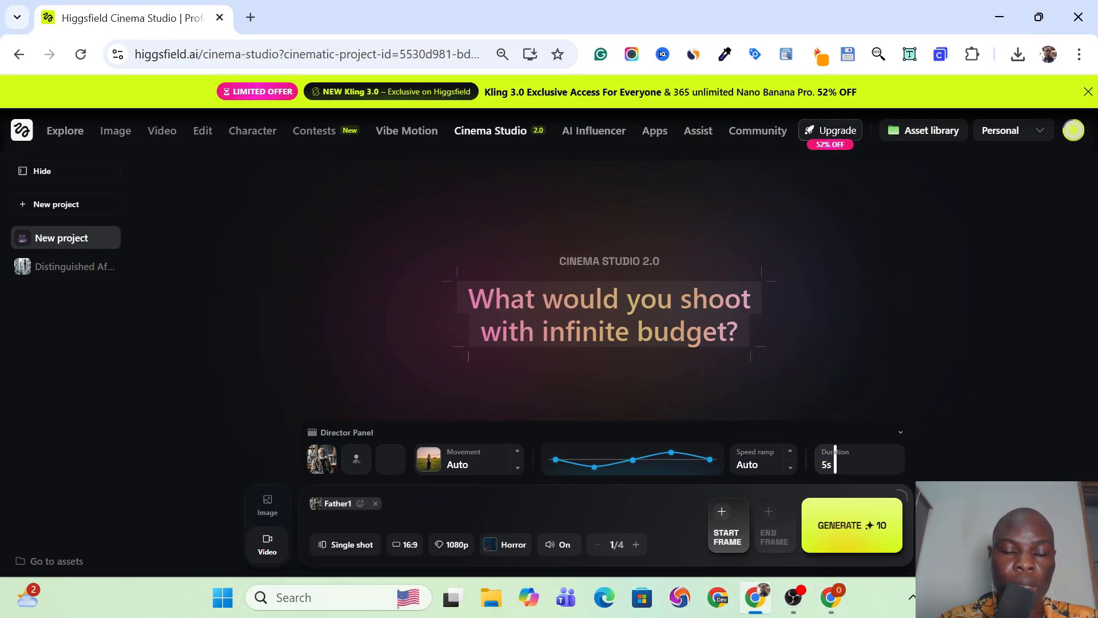
{"action": "key", "text": "ctrl+v"}
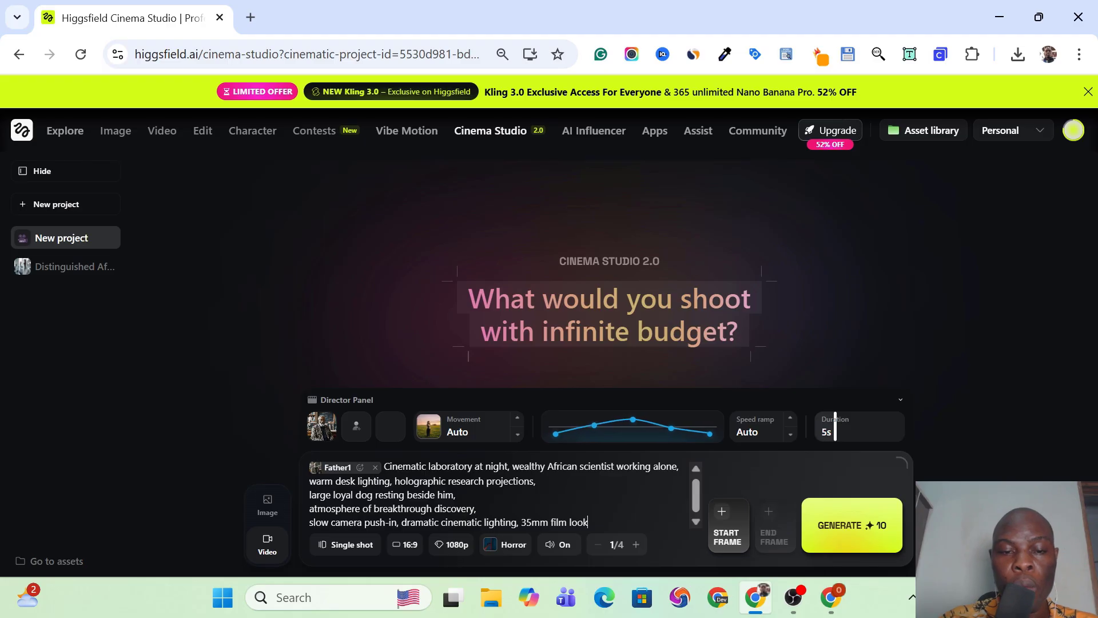
Step: Add the Dog2 reference element as the second character for the Scene 1 video
{"action": "left_click", "coordinate": [358, 438]}
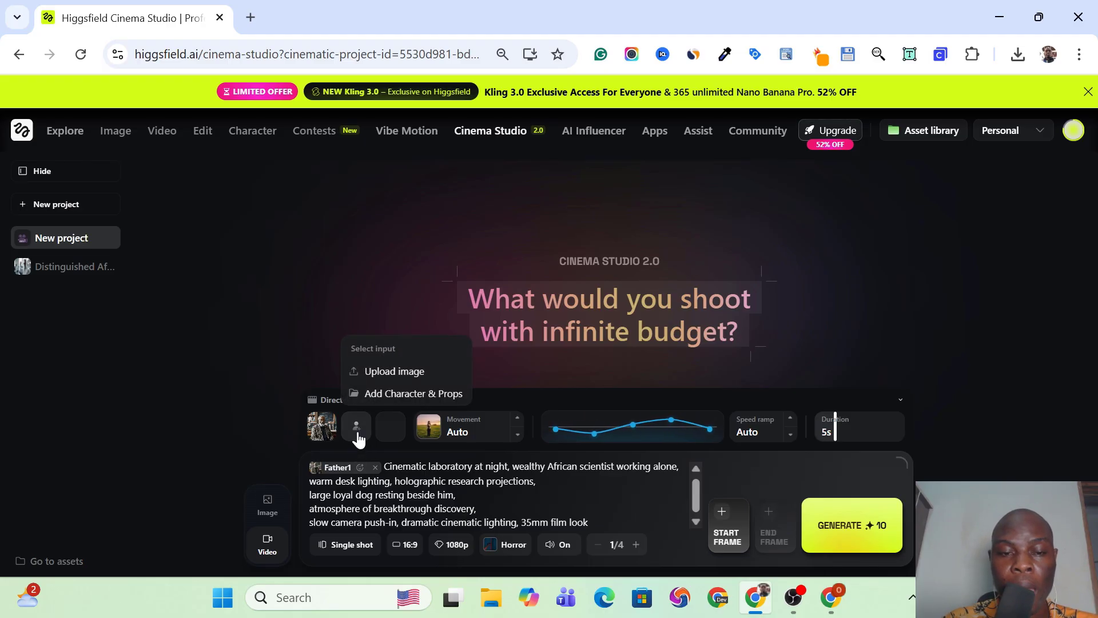
{"action": "left_click", "coordinate": [403, 395]}
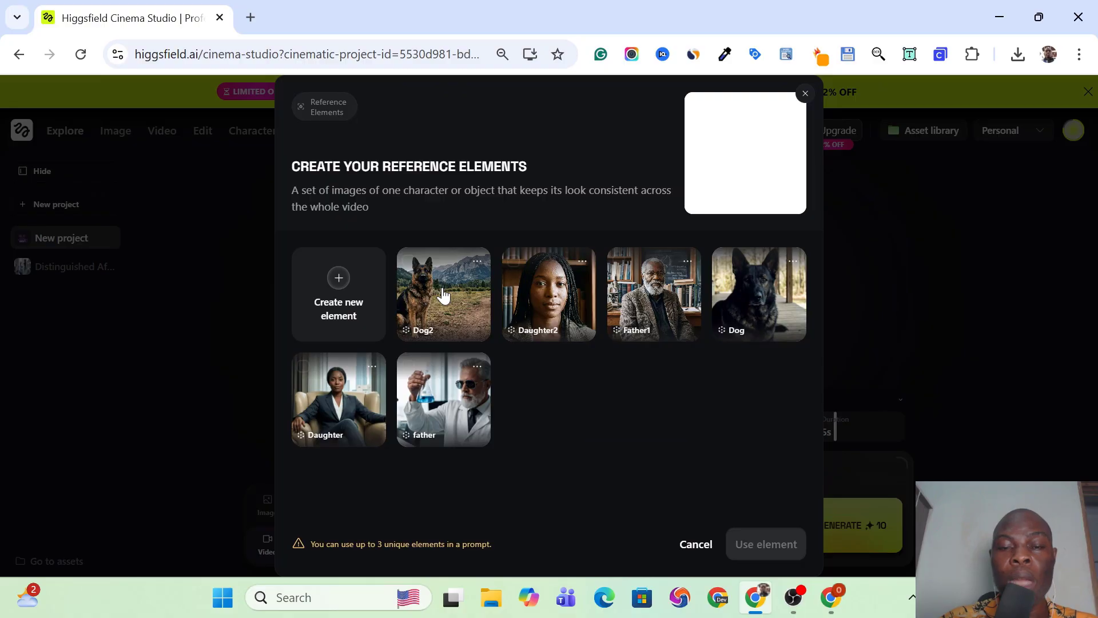
{"action": "left_click", "coordinate": [456, 253]}
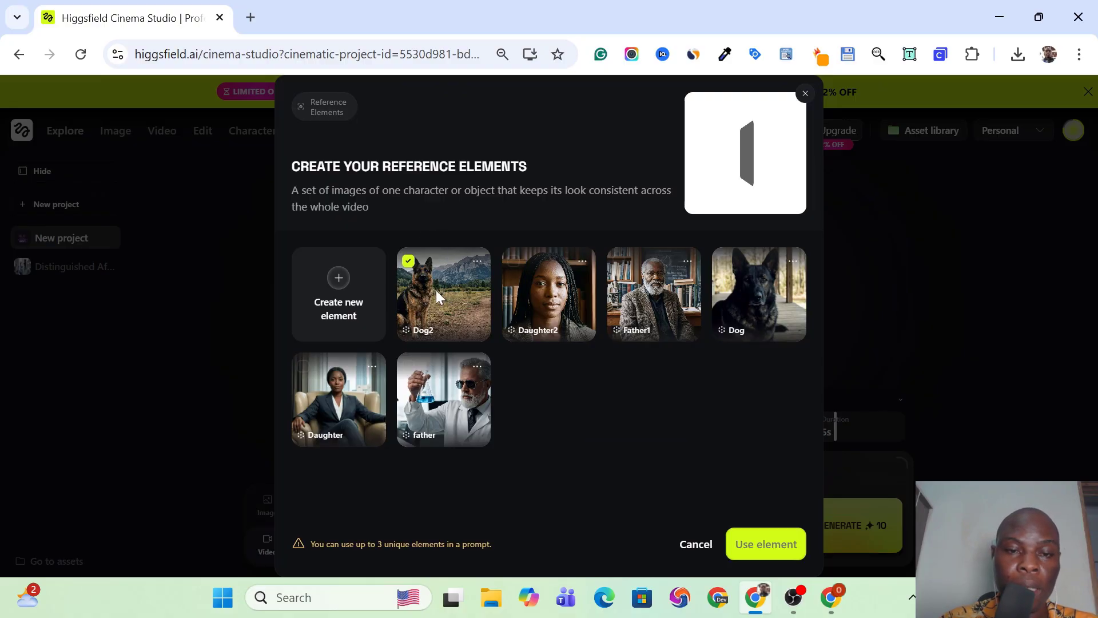
{"action": "left_click", "coordinate": [765, 546]}
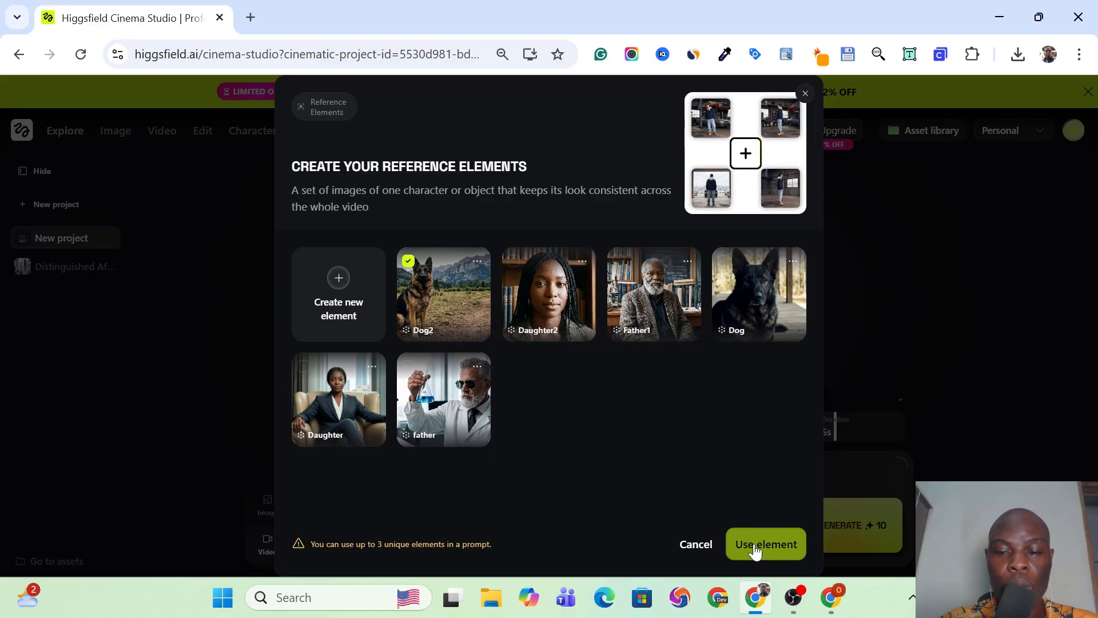
Step: Insert the selected Dog2 element into the video prompt and set the genre to Suspense, keeping the 16:9 aspect ratio and 1080p quality
{"action": "left_click", "coordinate": [755, 548]}
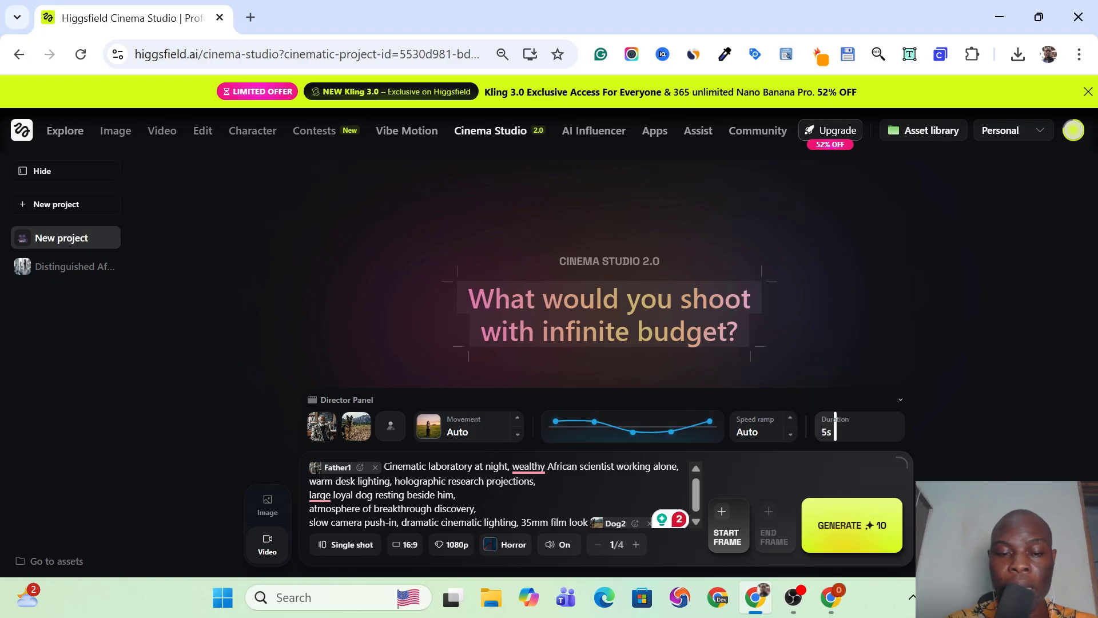
{"action": "left_click", "coordinate": [406, 548]}
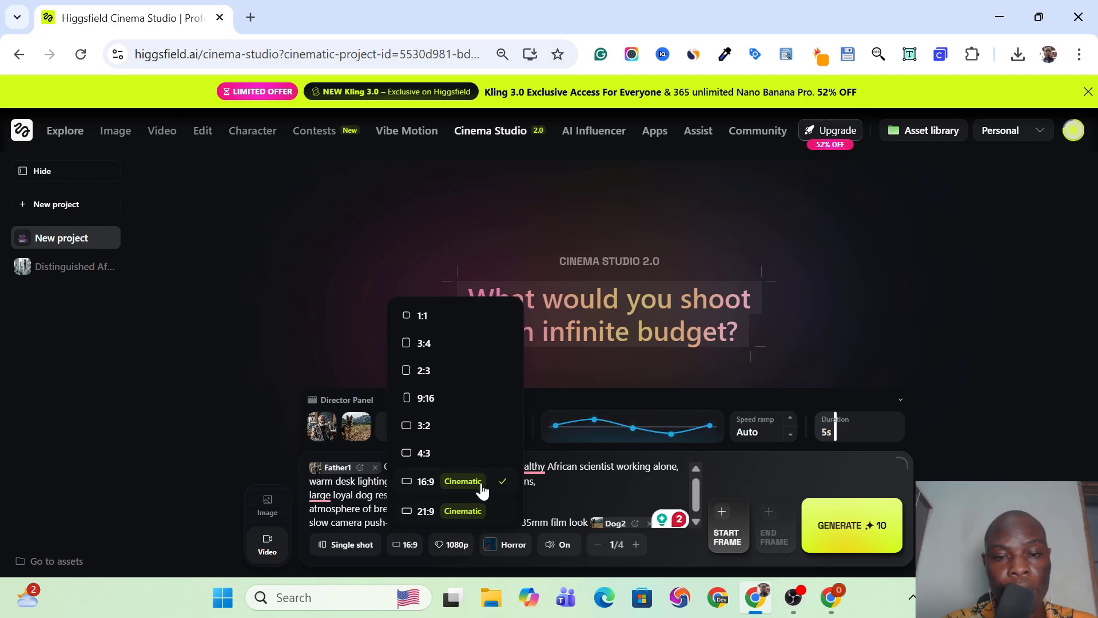
{"action": "key", "text": "Escape"}
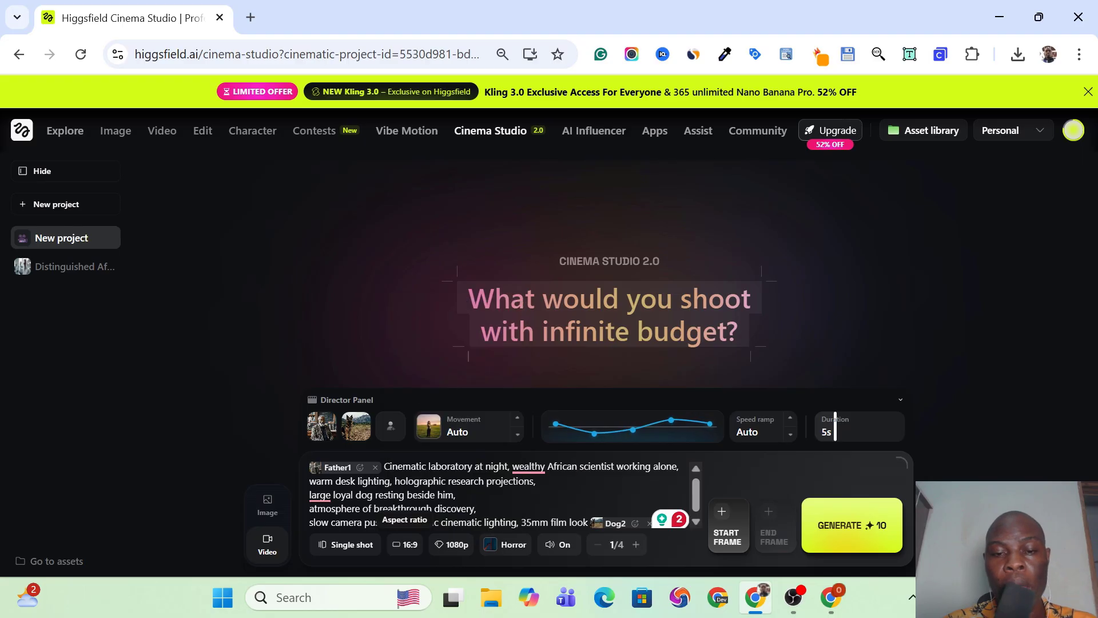
{"action": "left_click", "coordinate": [460, 541]}
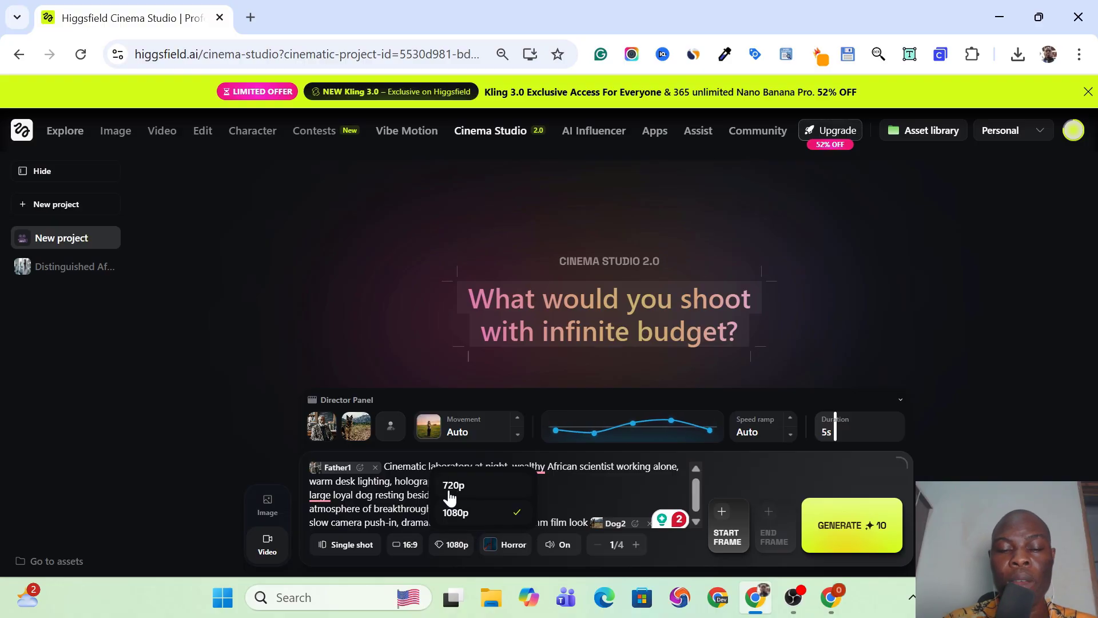
{"action": "left_click", "coordinate": [461, 545]}
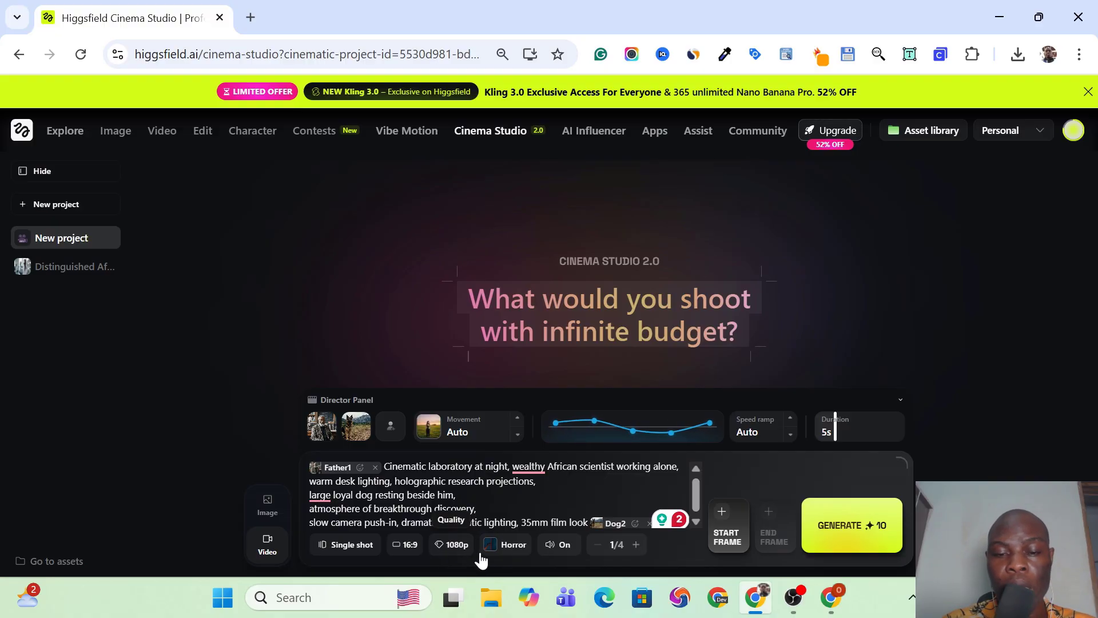
{"action": "left_click", "coordinate": [514, 547]}
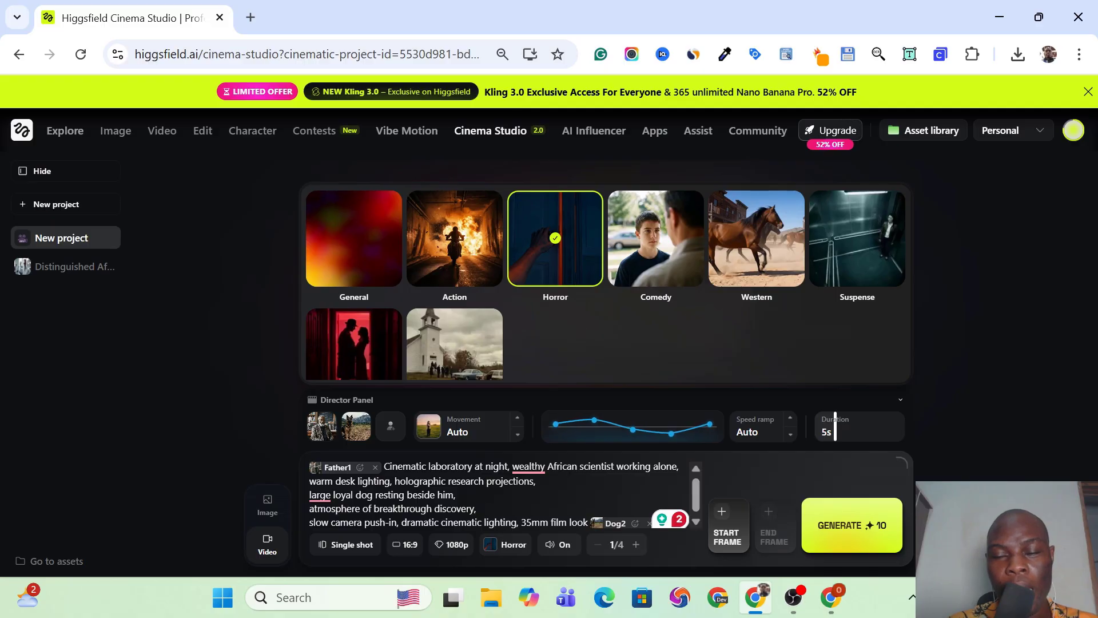
{"action": "left_click", "coordinate": [852, 267]}
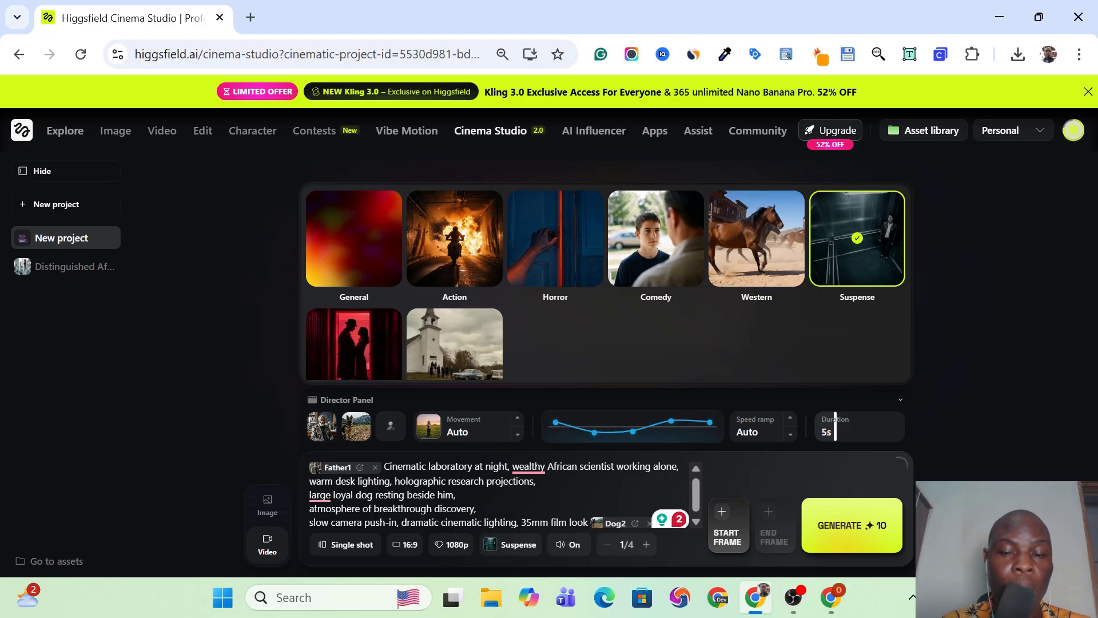
Step: Use the generated portrait of the bearded father as the start frame and set the video's duration to 4 seconds
{"action": "left_click", "coordinate": [725, 533]}
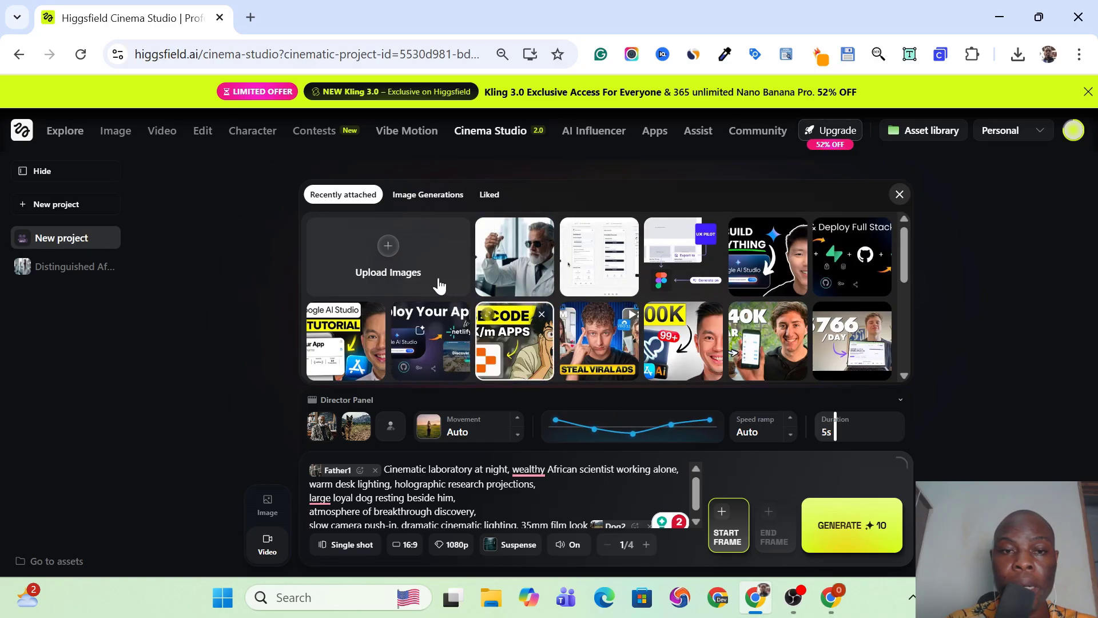
{"action": "left_click", "coordinate": [424, 197]}
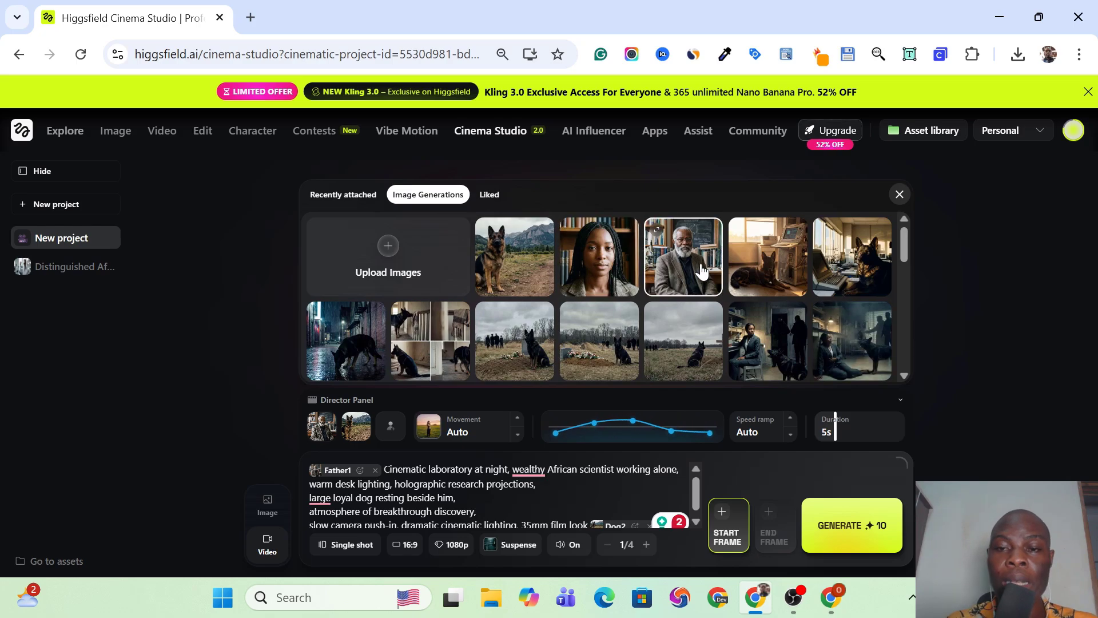
{"action": "left_click", "coordinate": [679, 275]}
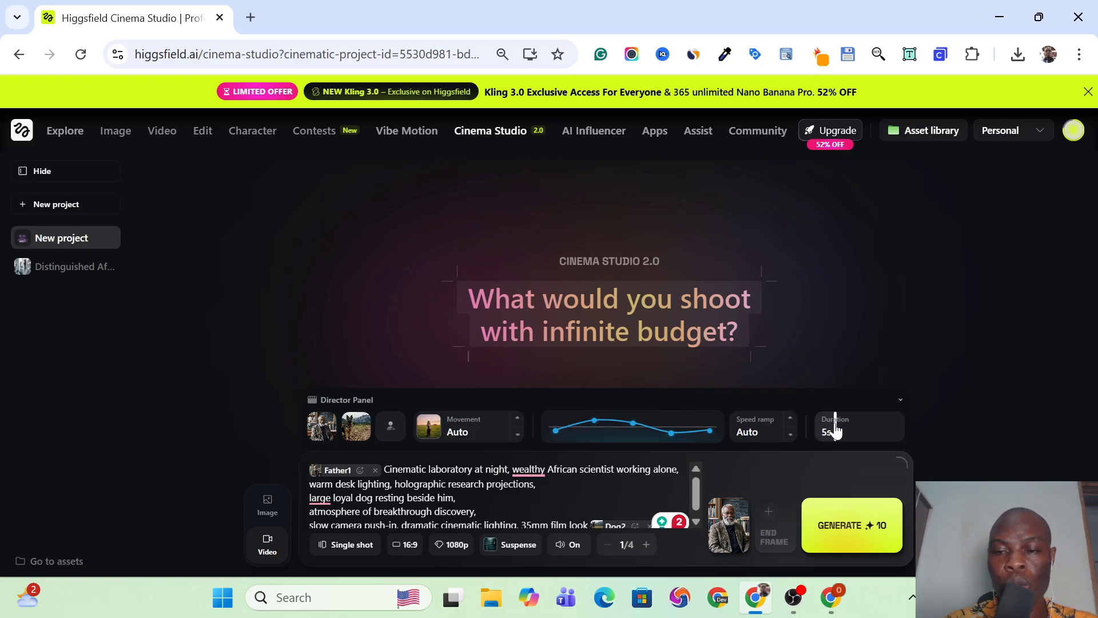
{"action": "mouse_move", "coordinate": [835, 429]}
{"action": "left_mouse_down"}
{"action": "mouse_move", "coordinate": [910, 433]}
{"action": "mouse_move", "coordinate": [814, 435]}
{"action": "mouse_move", "coordinate": [833, 433]}
{"action": "mouse_move", "coordinate": [824, 440]}
{"action": "left_mouse_up"}
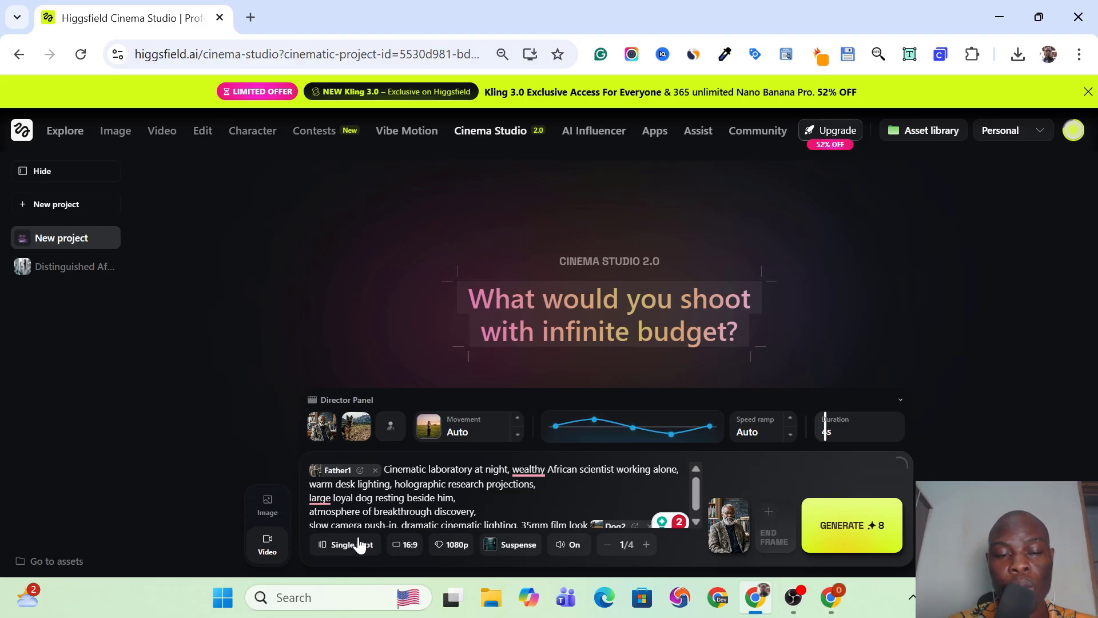
Step: Switch the shot type to Multi-shot Manual and set Scene 1's duration to 3 seconds
{"action": "left_click", "coordinate": [342, 546]}
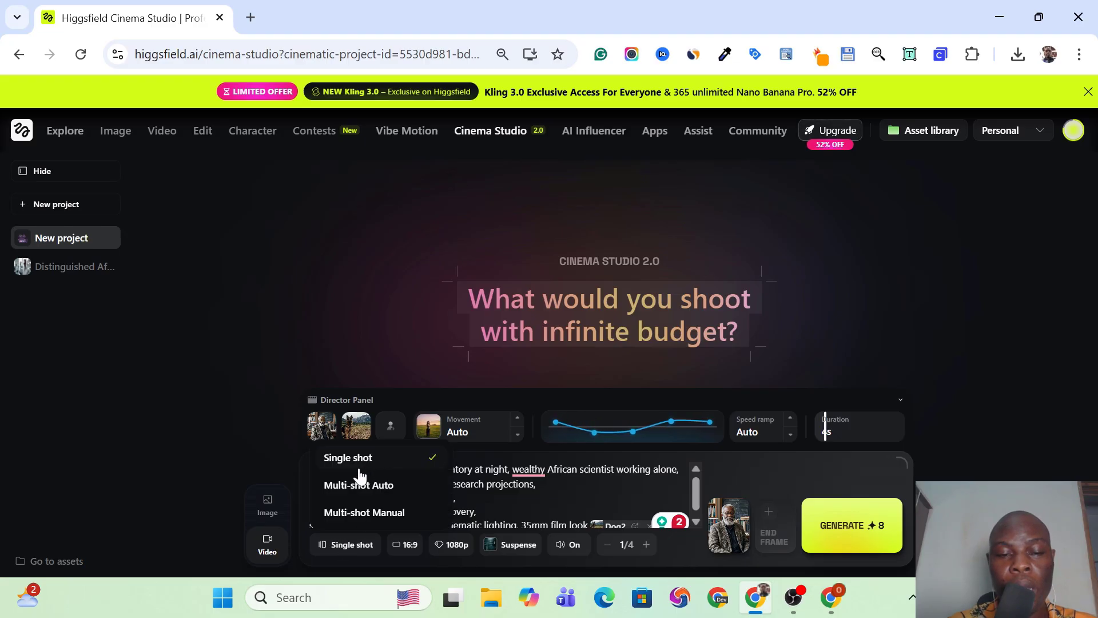
{"action": "left_click", "coordinate": [391, 496]}
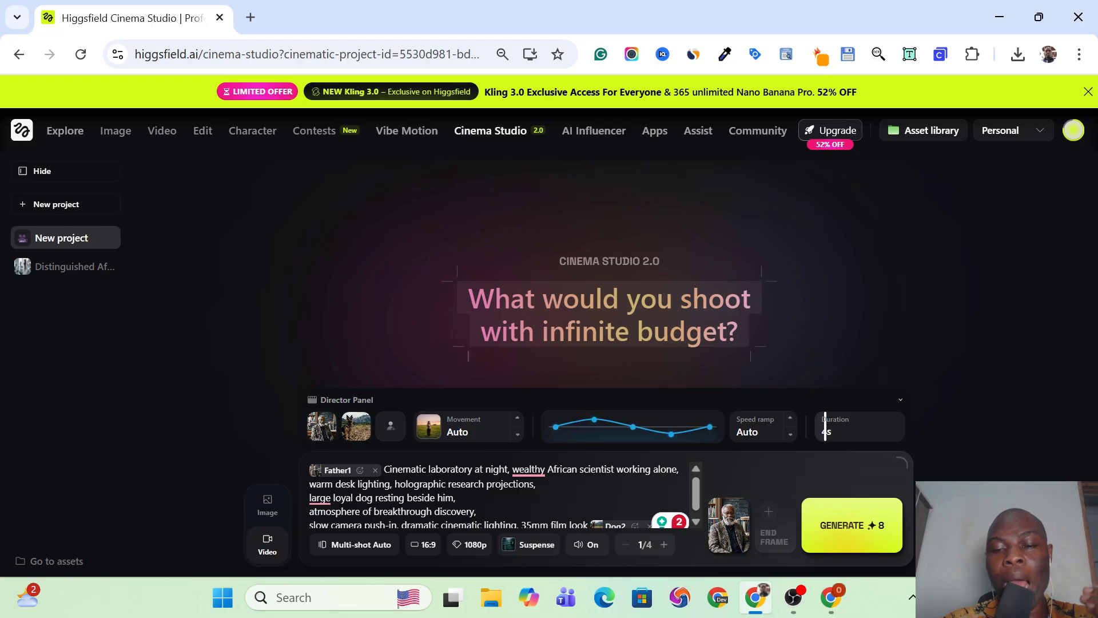
{"action": "left_click", "coordinate": [365, 544]}
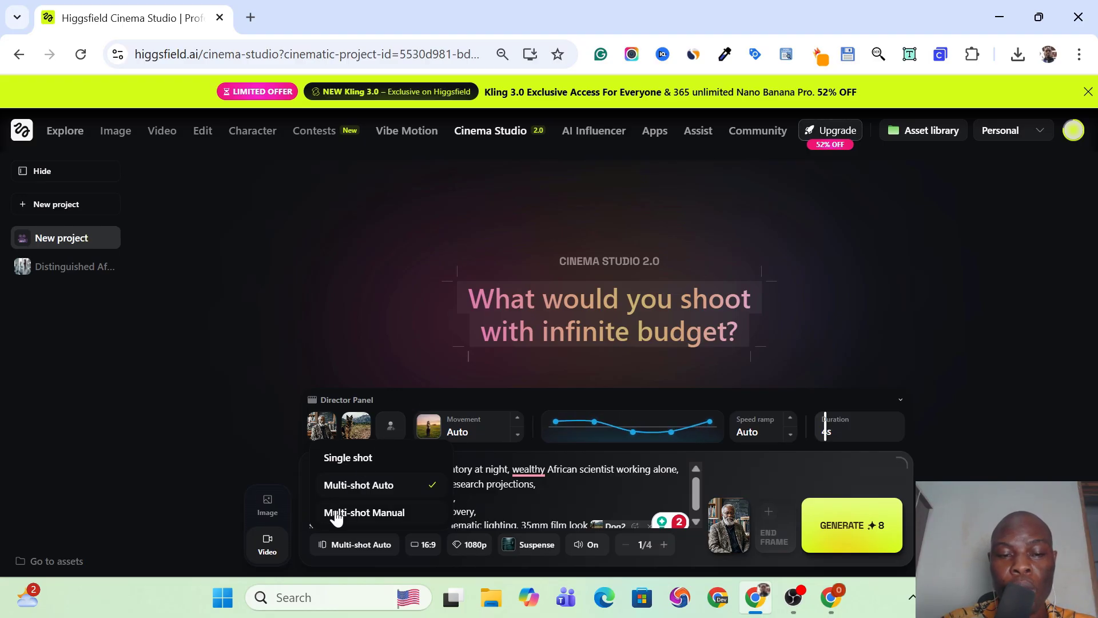
{"action": "left_click", "coordinate": [364, 512]}
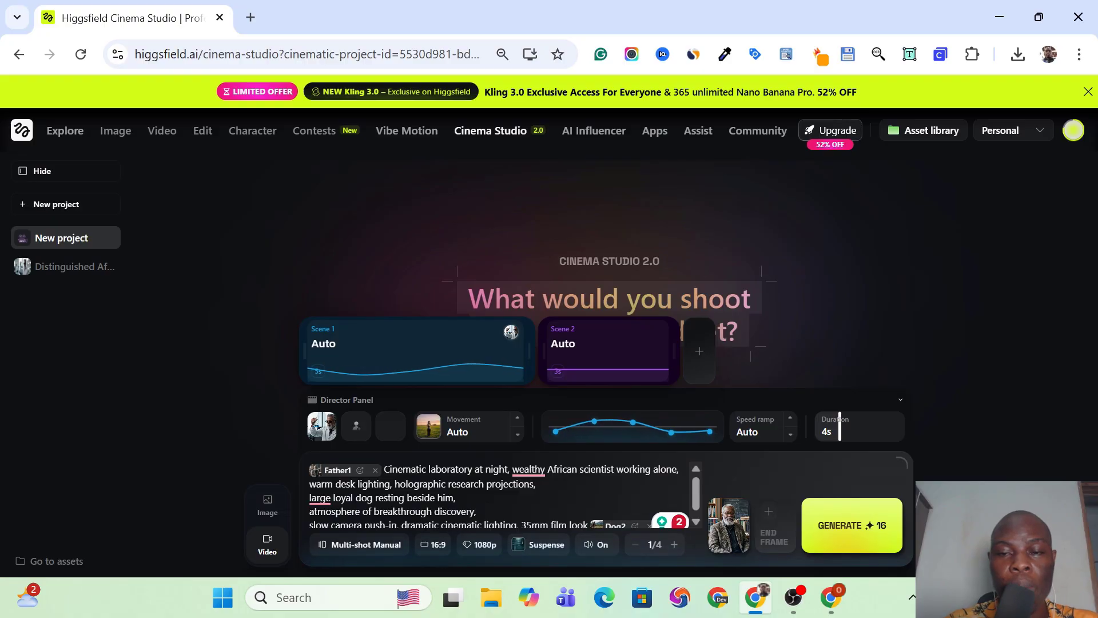
{"action": "scroll", "coordinate": [698, 500], "scroll_direction": "down", "scroll_amount": 1}
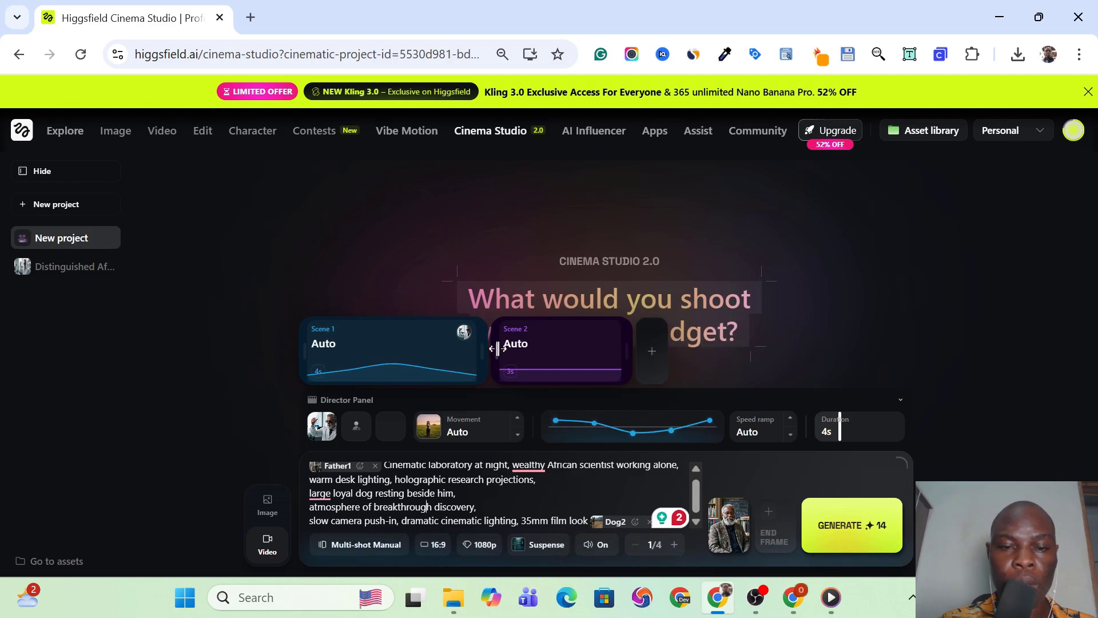
{"action": "left_click_drag", "start_coordinate": [466, 358], "coordinate": [437, 351]}
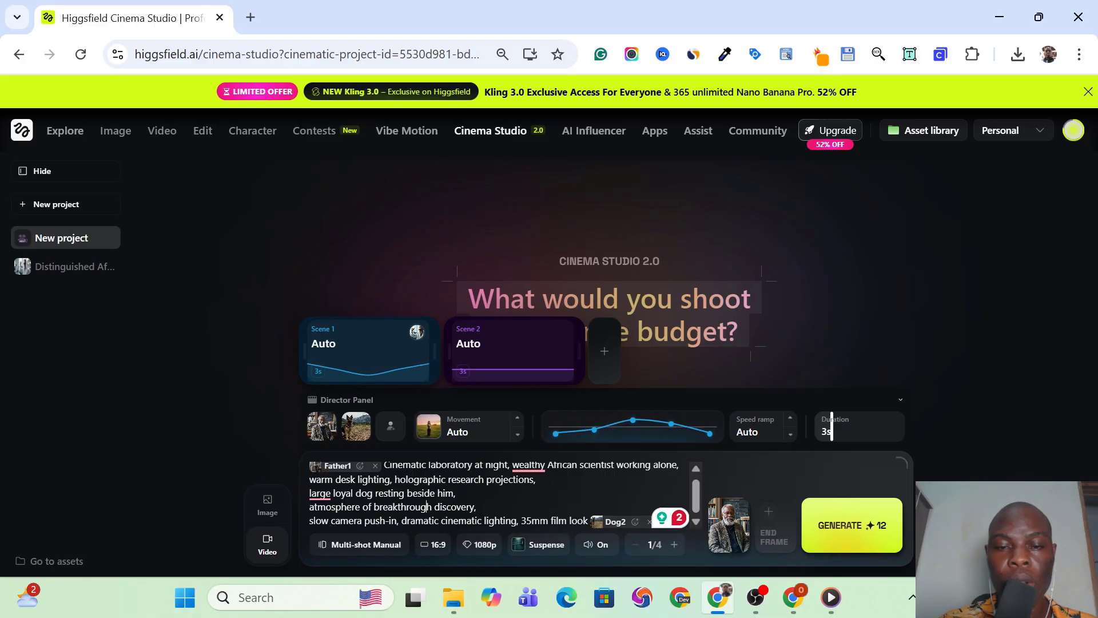
Step: Copy the Scene 2 prompt, The Assassination, from ChatGPT and paste it into Scene 2's description in Higgsfield
{"action": "left_click", "coordinate": [794, 600]}
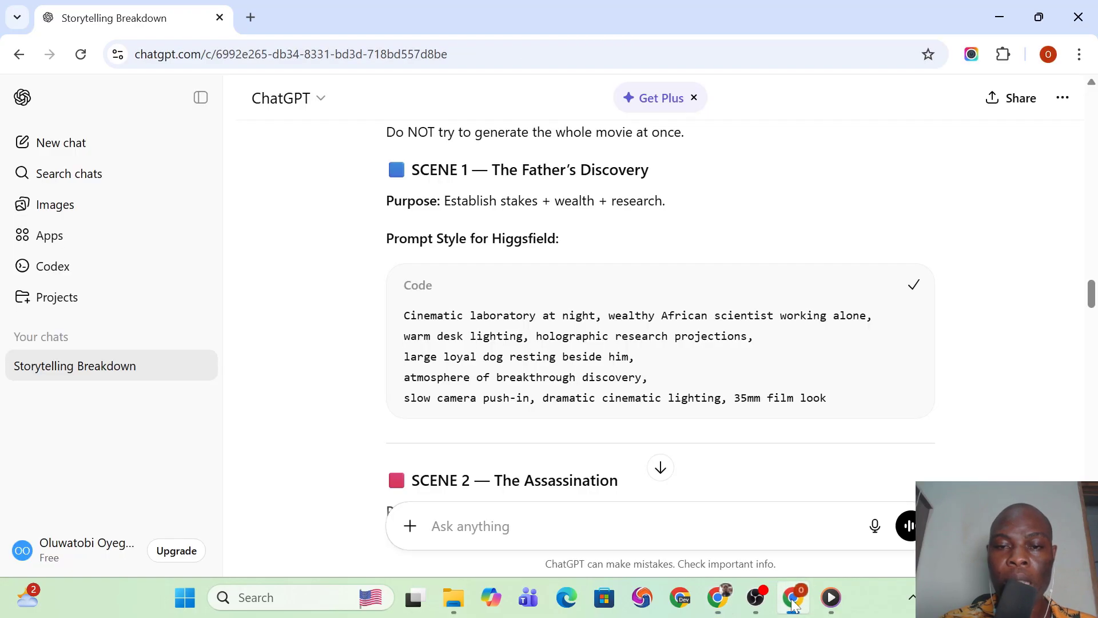
{"action": "scroll", "coordinate": [521, 284], "scroll_direction": "down", "scroll_amount": 5}
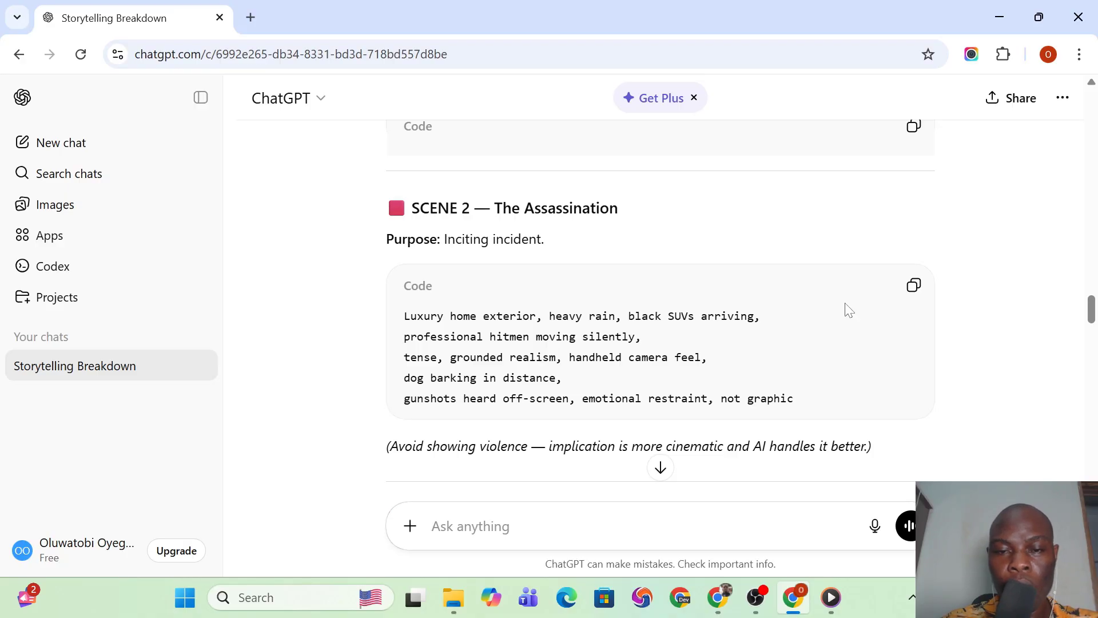
{"action": "left_click", "coordinate": [911, 293]}
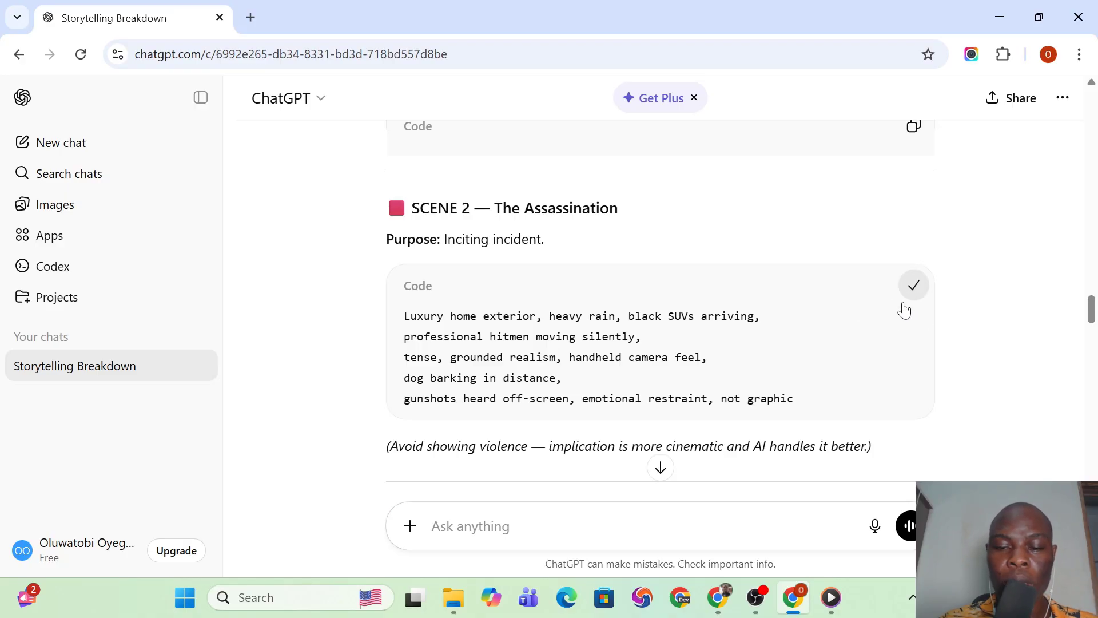
{"action": "left_click", "coordinate": [718, 597]}
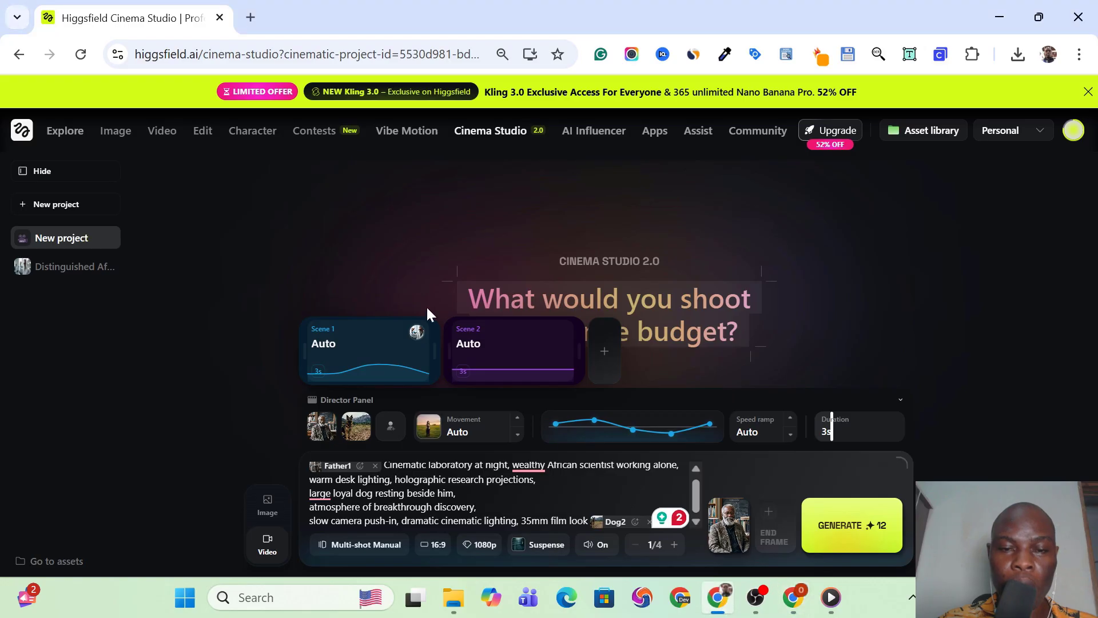
{"action": "left_click", "coordinate": [510, 364]}
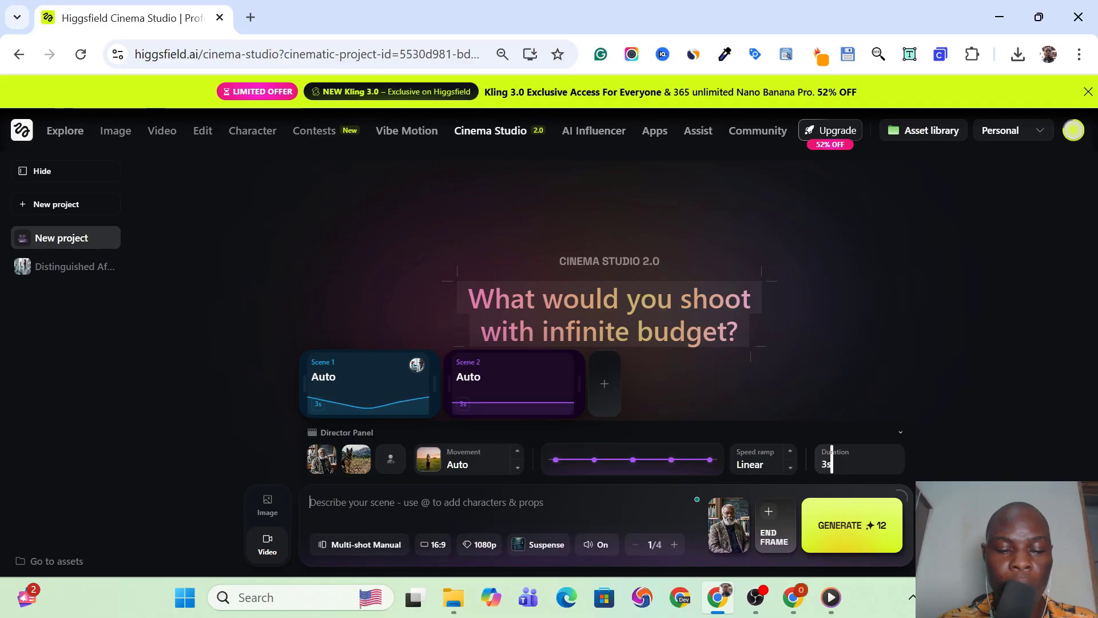
{"action": "key", "text": "ctrl+v"}
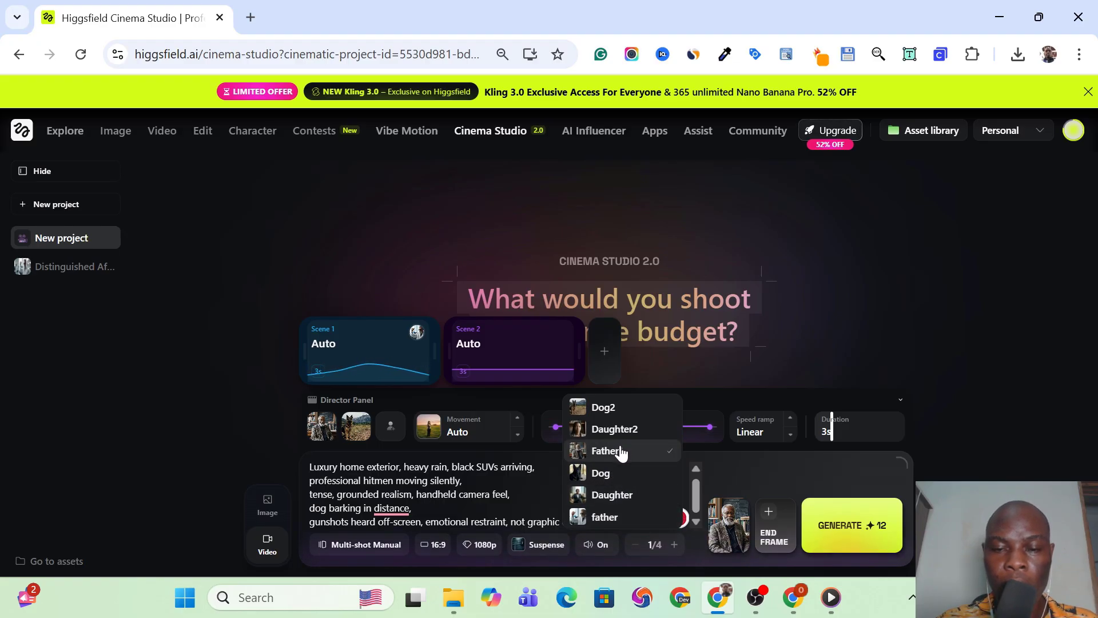
Step: Add the Father1 and Dog2 element references at the end of the Scene 2 prompt
{"action": "left_click", "coordinate": [619, 450]}
{"action": "left_click", "coordinate": [637, 520]}
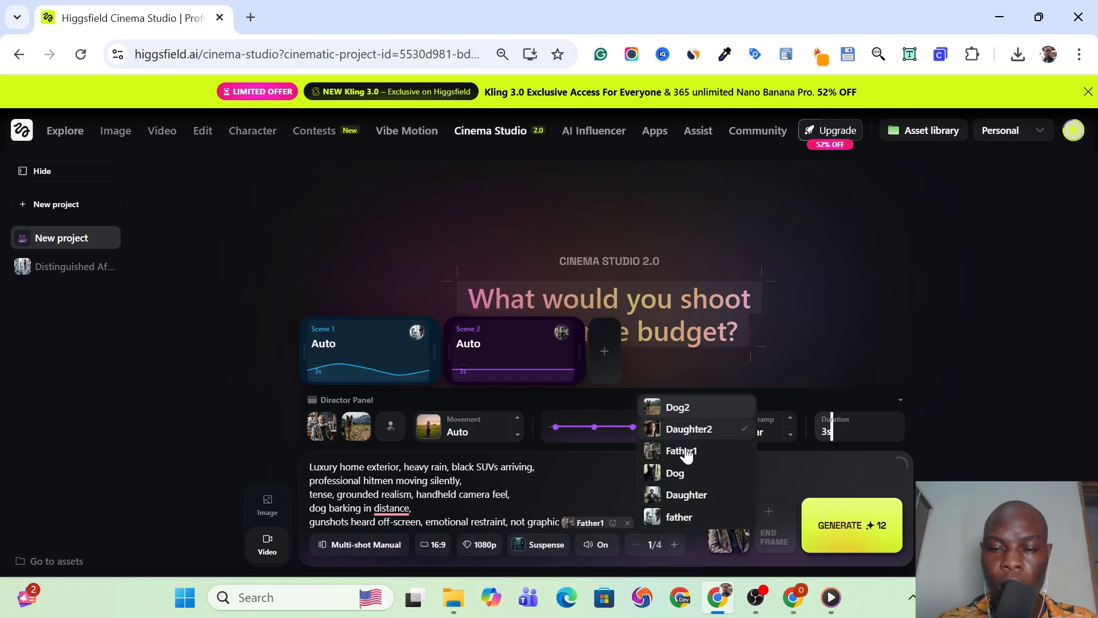
{"action": "left_click", "coordinate": [688, 411]}
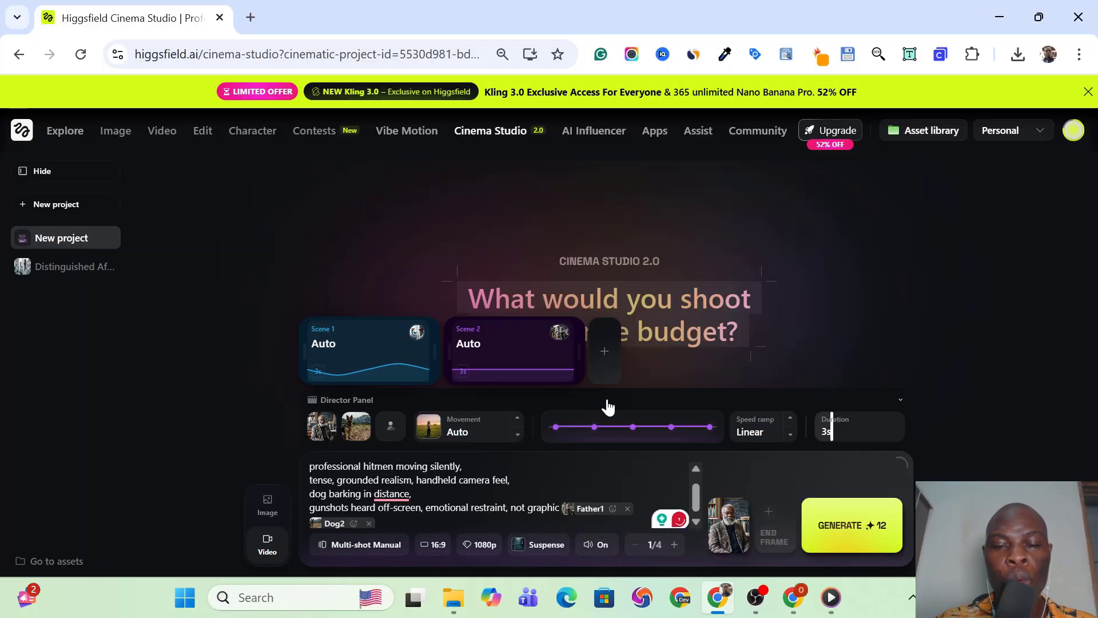
Step: Add a third scene to the multi-shot sequence and consult the scene prompts in ChatGPT before returning to Higgsfield
{"action": "left_click", "coordinate": [603, 356]}
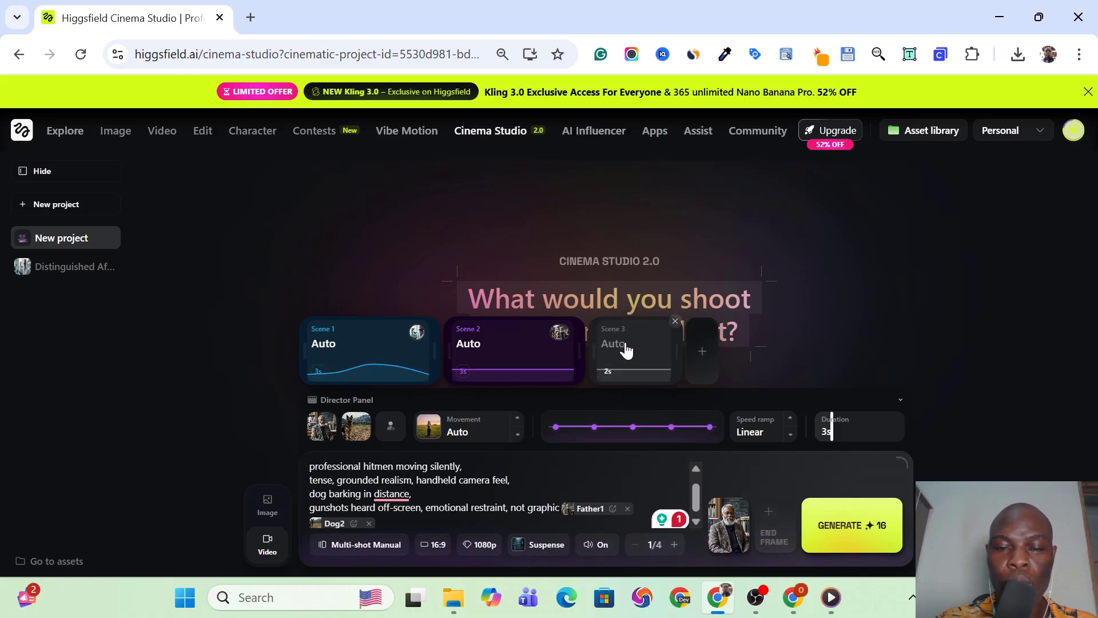
{"action": "left_click", "coordinate": [625, 348]}
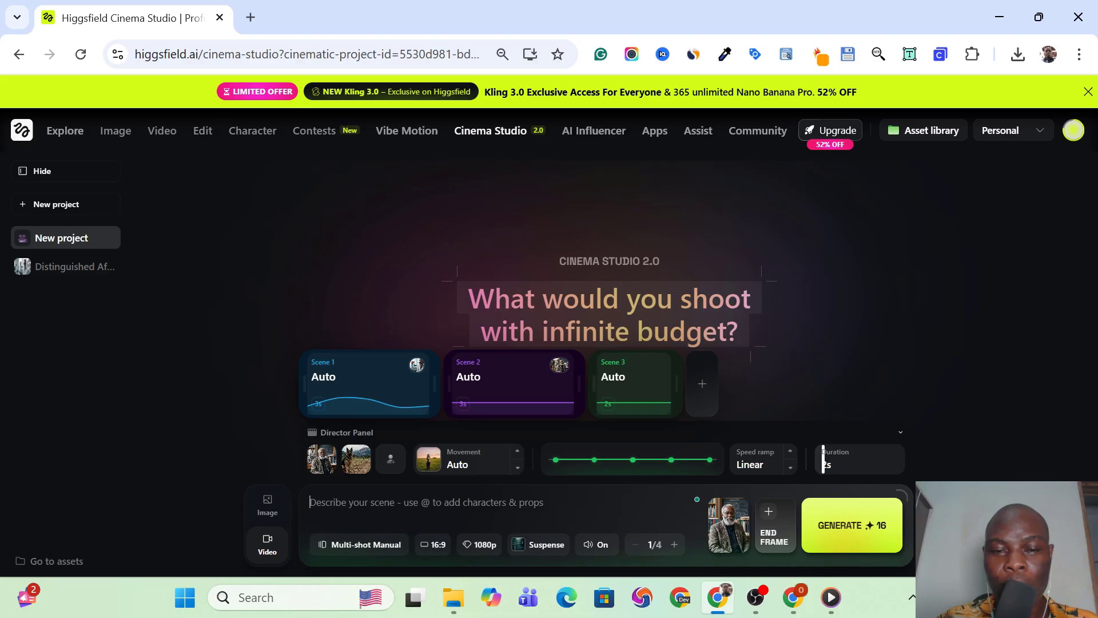
{"action": "left_click", "coordinate": [793, 598]}
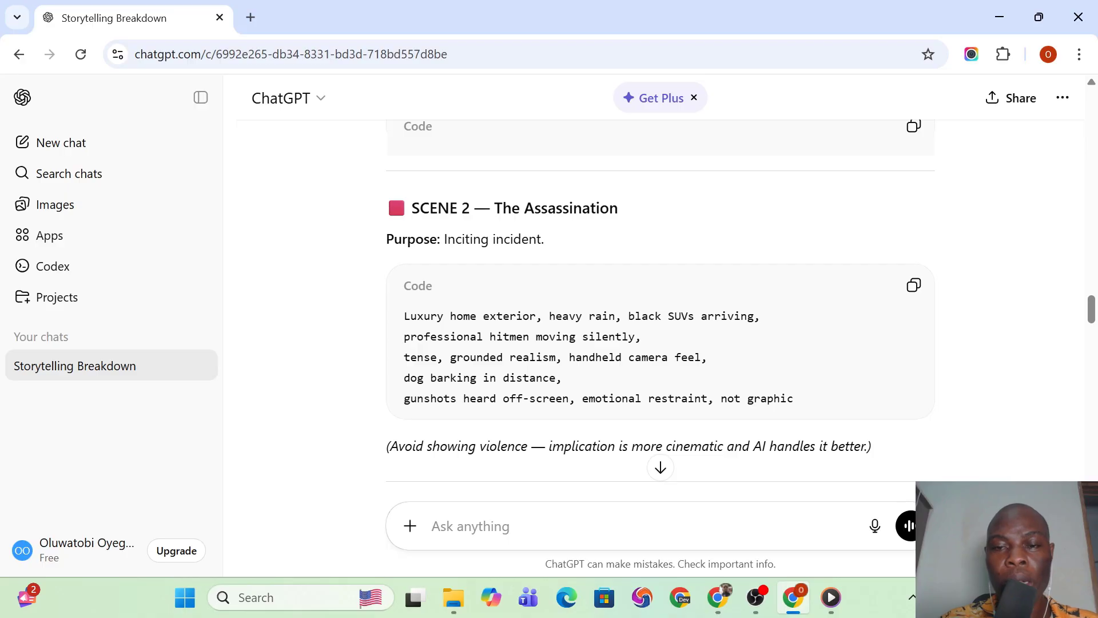
{"action": "key", "text": "alt+Tab"}
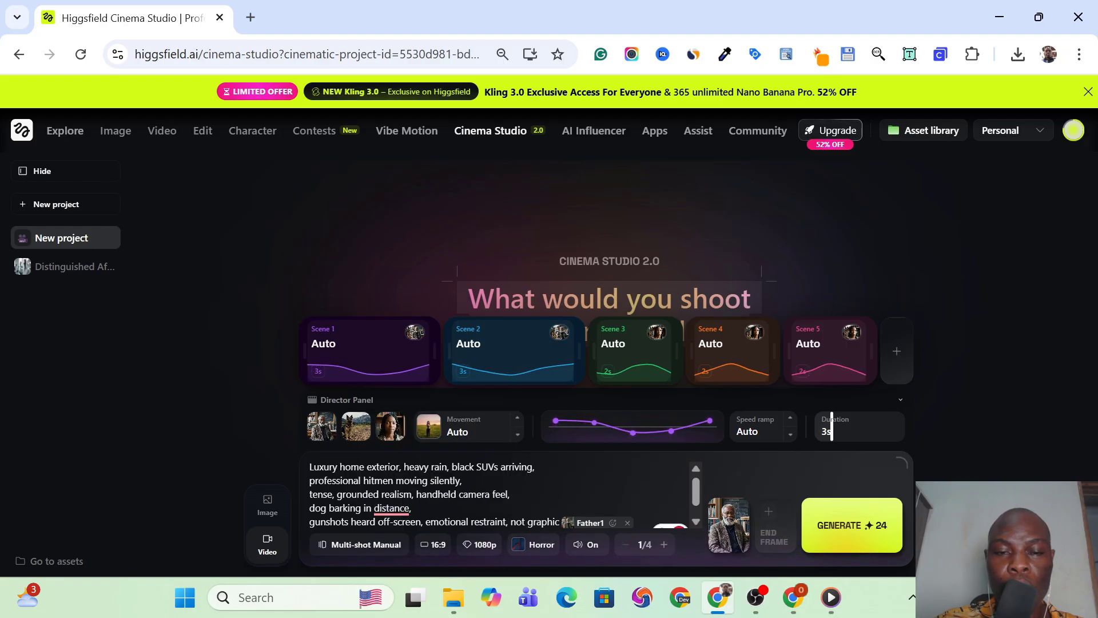
Step: Review the prompts and character references of Scenes 2, 3 and 4, and check the genre options while keeping Horror
{"action": "left_click", "coordinate": [489, 378]}
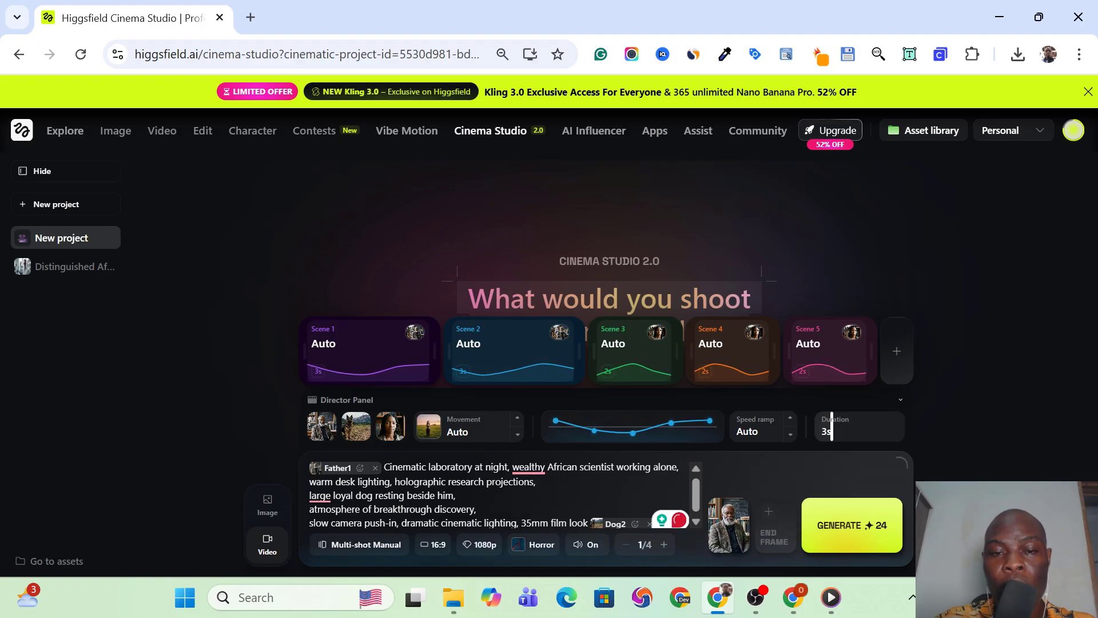
{"action": "left_click", "coordinate": [614, 361]}
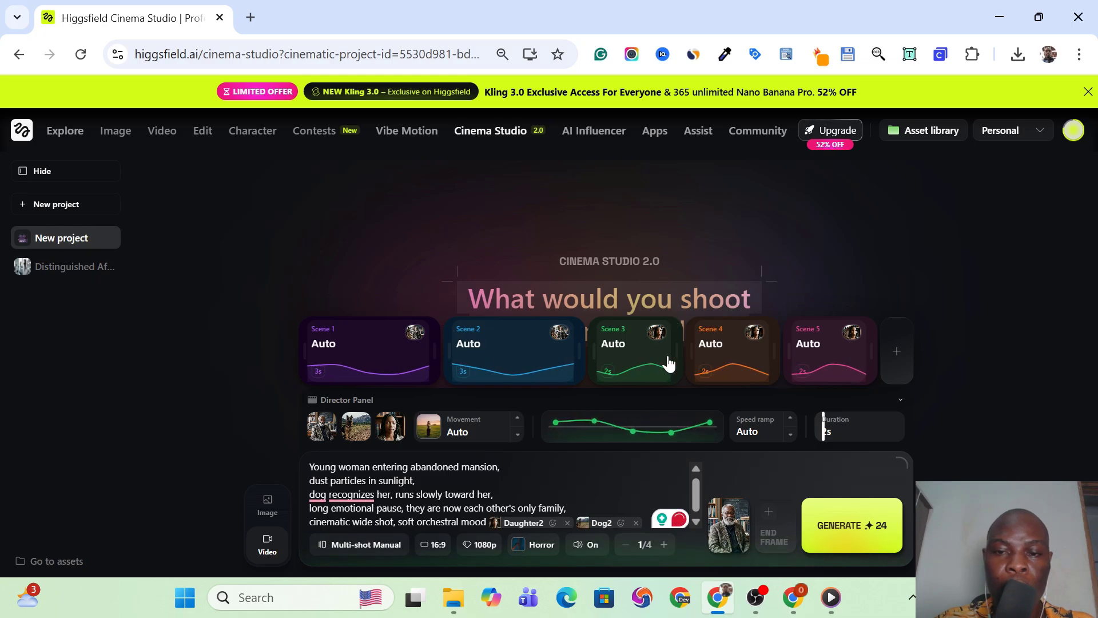
{"action": "left_click", "coordinate": [722, 359]}
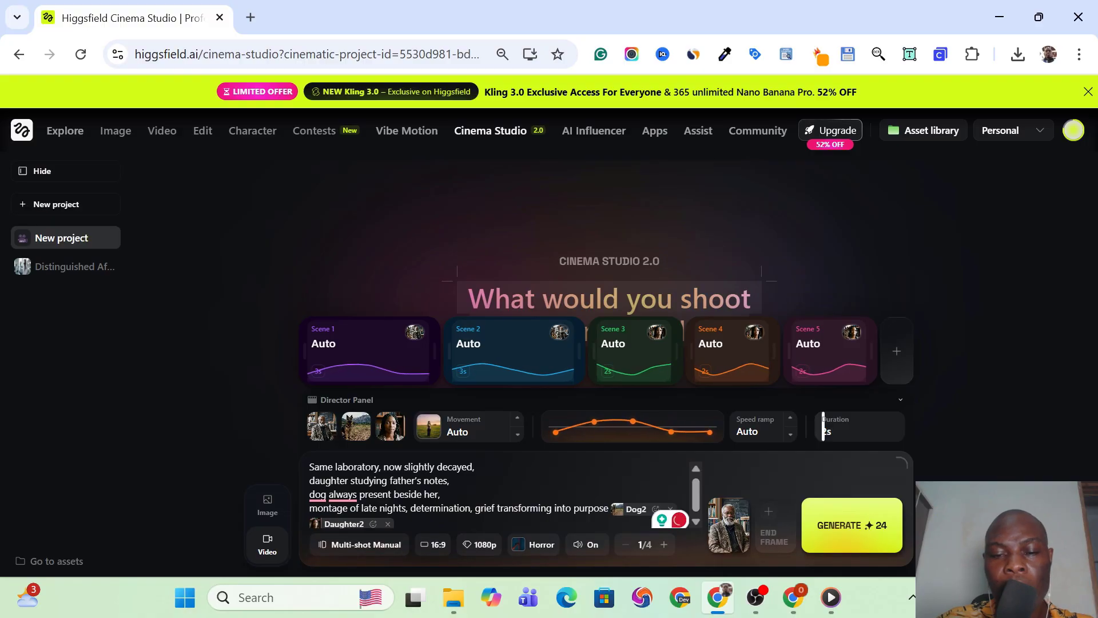
{"action": "left_click", "coordinate": [536, 545]}
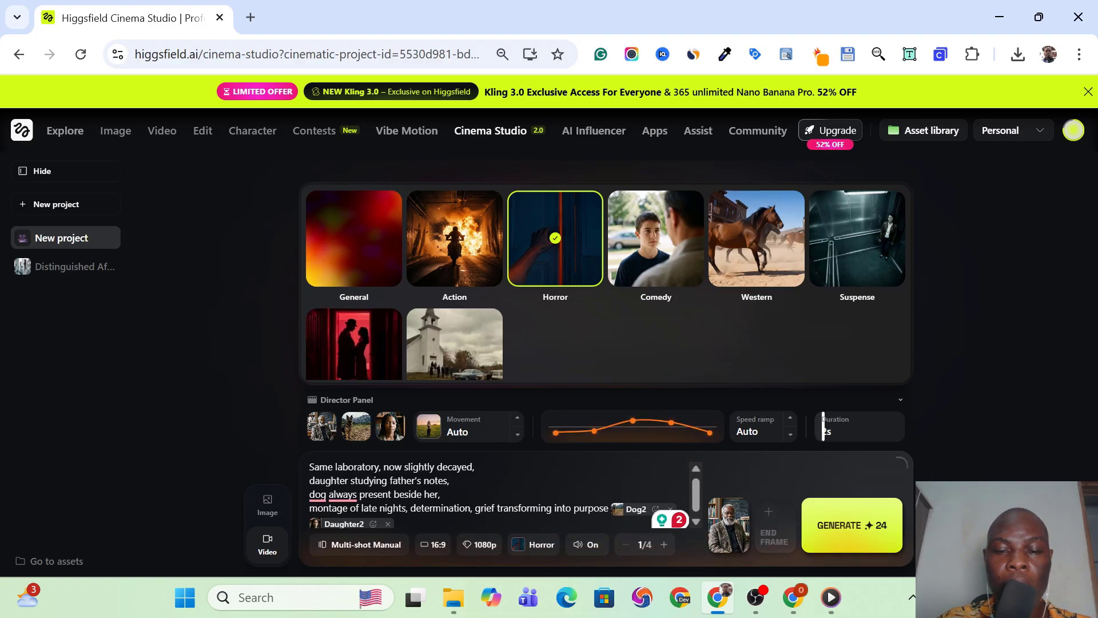
{"action": "left_click", "coordinate": [441, 494]}
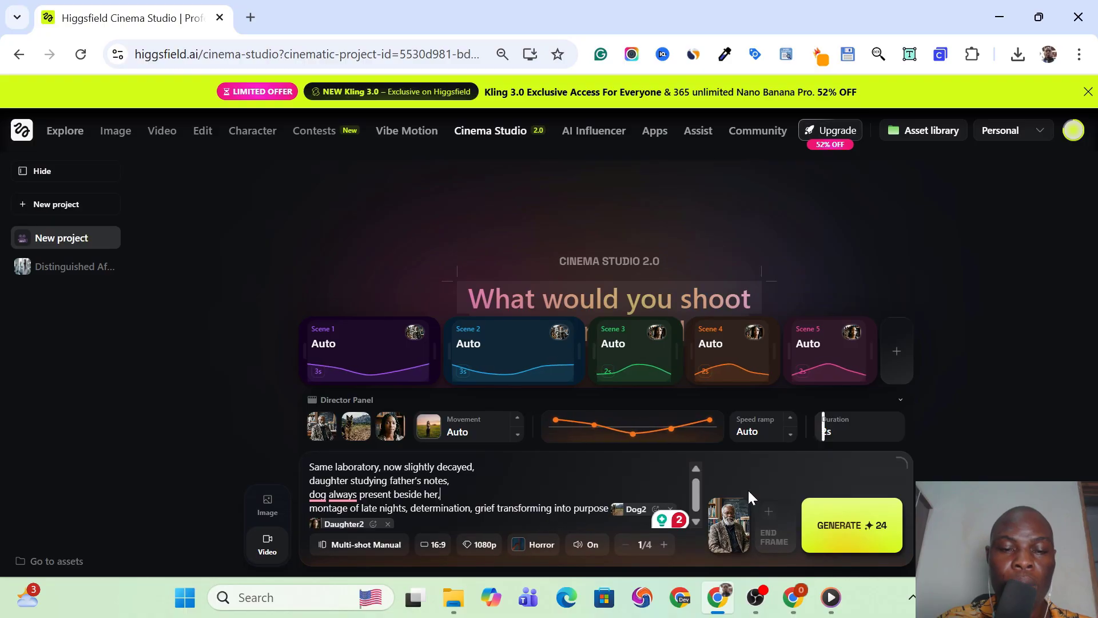
{"action": "mouse_move", "coordinate": [722, 523]}
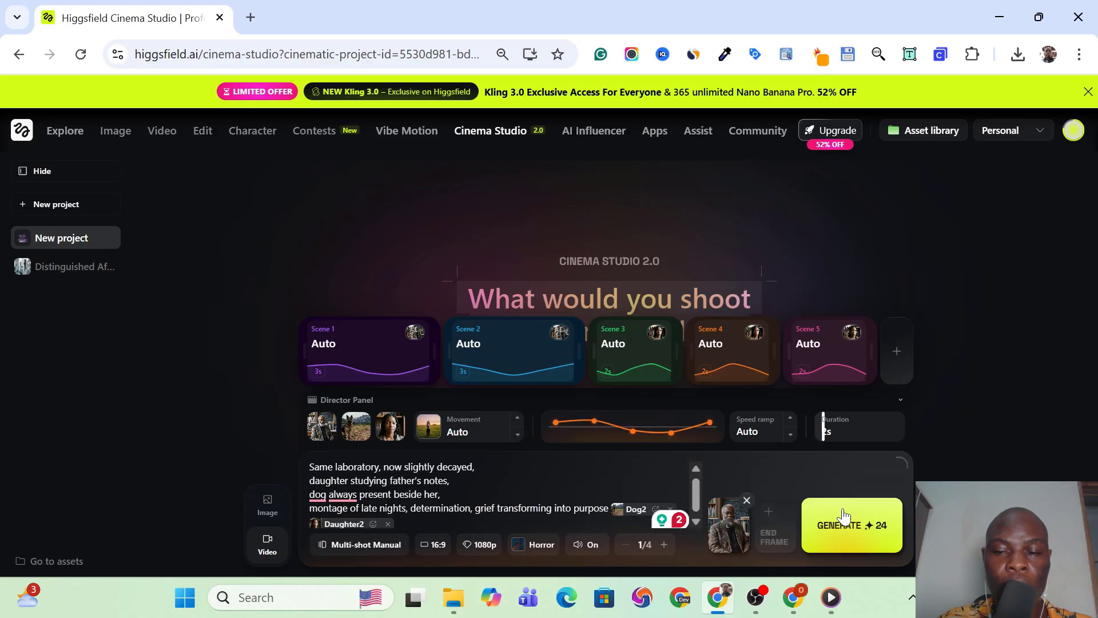
Step: Generate the multi-shot video, play the generated clip in the preview and close it
{"action": "left_click", "coordinate": [840, 538]}
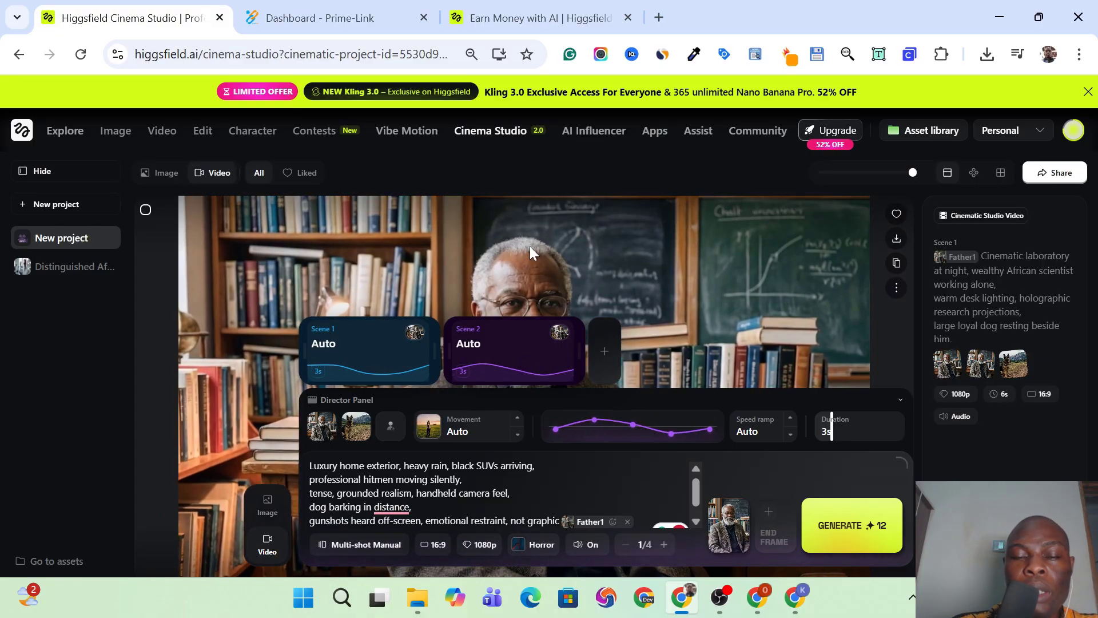
{"action": "left_click", "coordinate": [530, 246]}
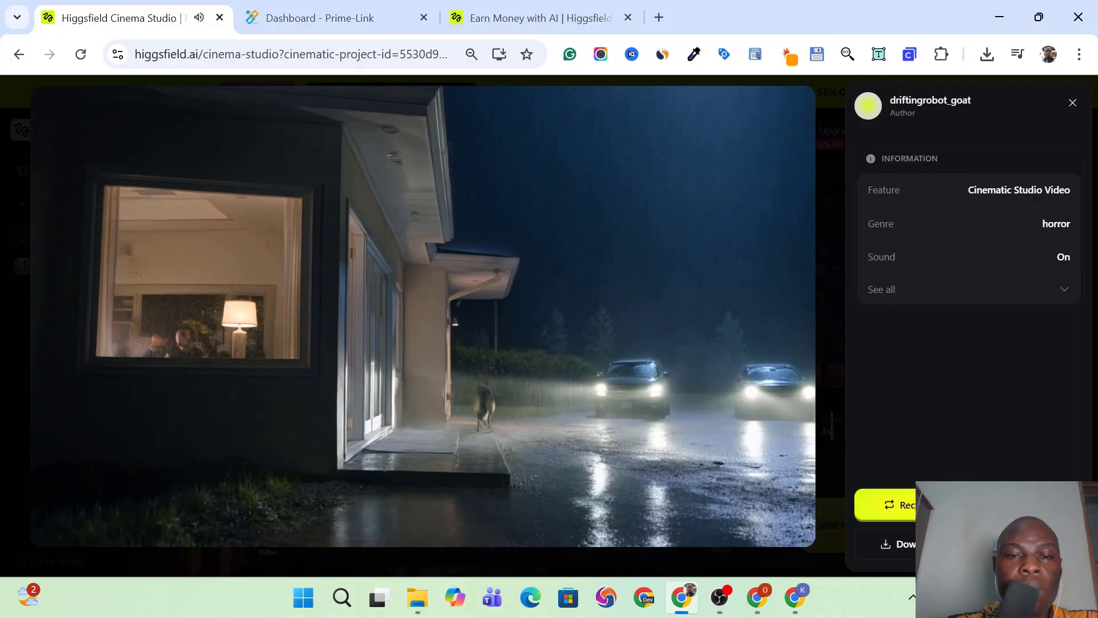
{"action": "key", "text": "Escape"}
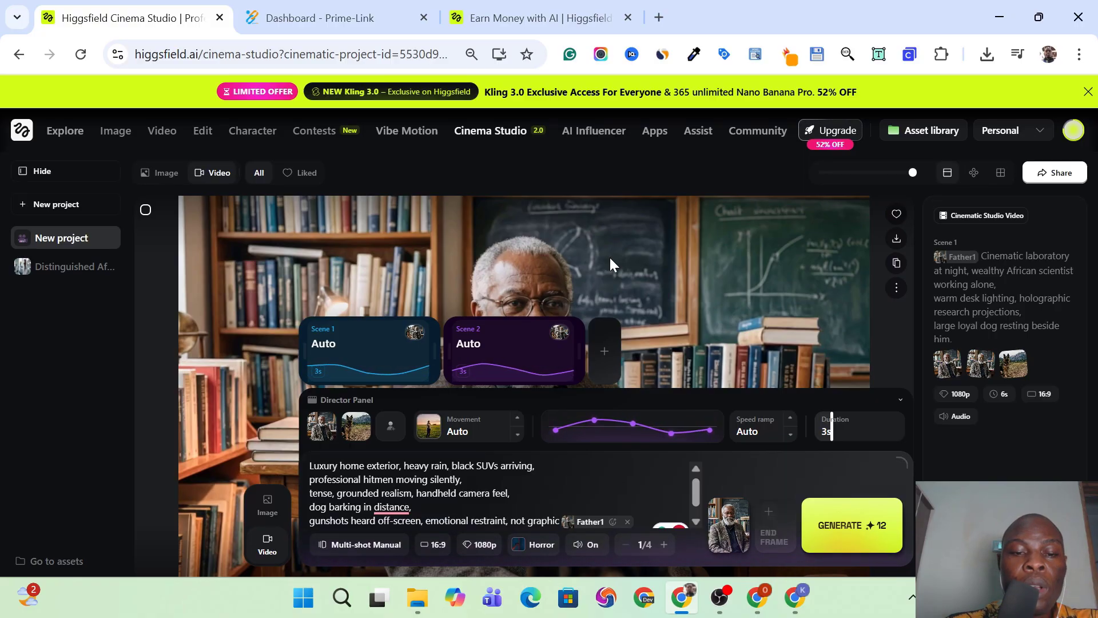
Step: Switch the video from manual multi-shot to Single shot and set its duration to 5 seconds
{"action": "left_click", "coordinate": [366, 546]}
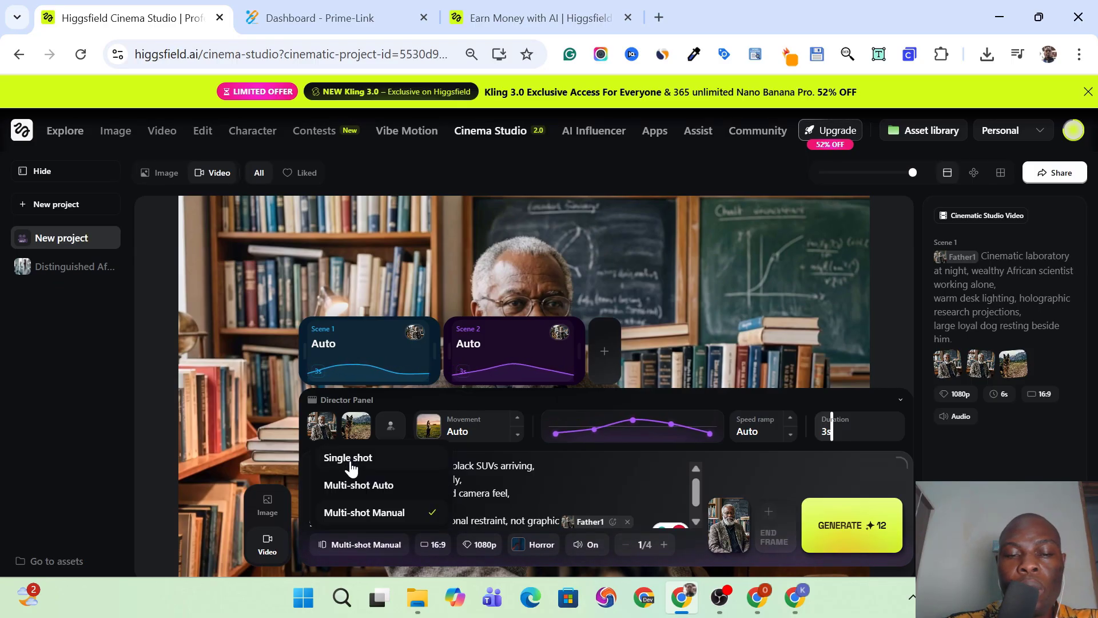
{"action": "left_click", "coordinate": [351, 464]}
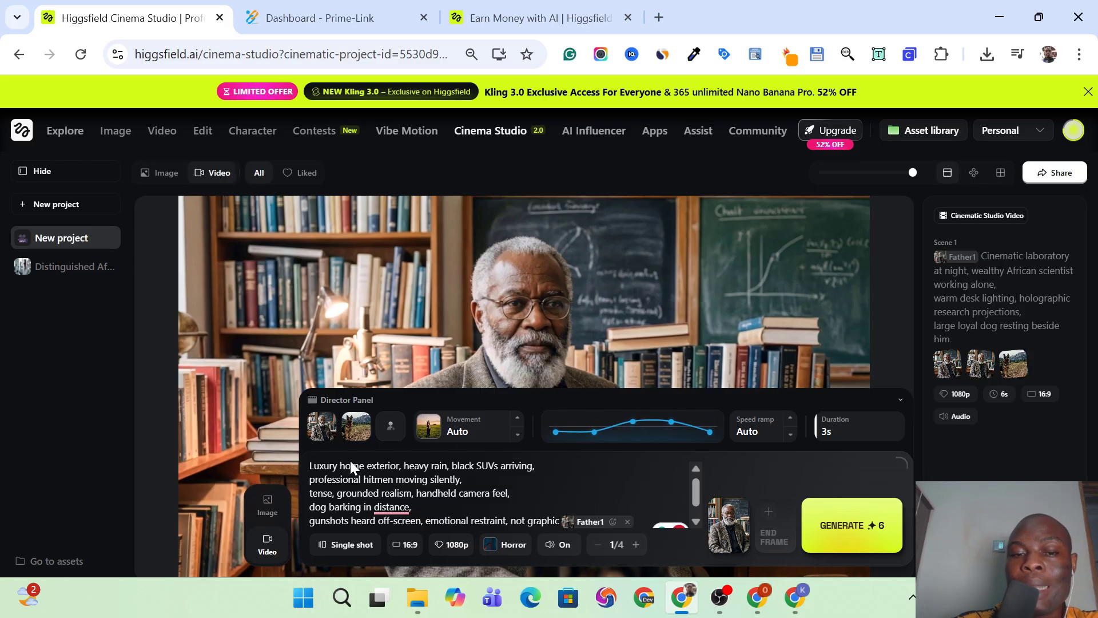
{"action": "mouse_move", "coordinate": [410, 387]}
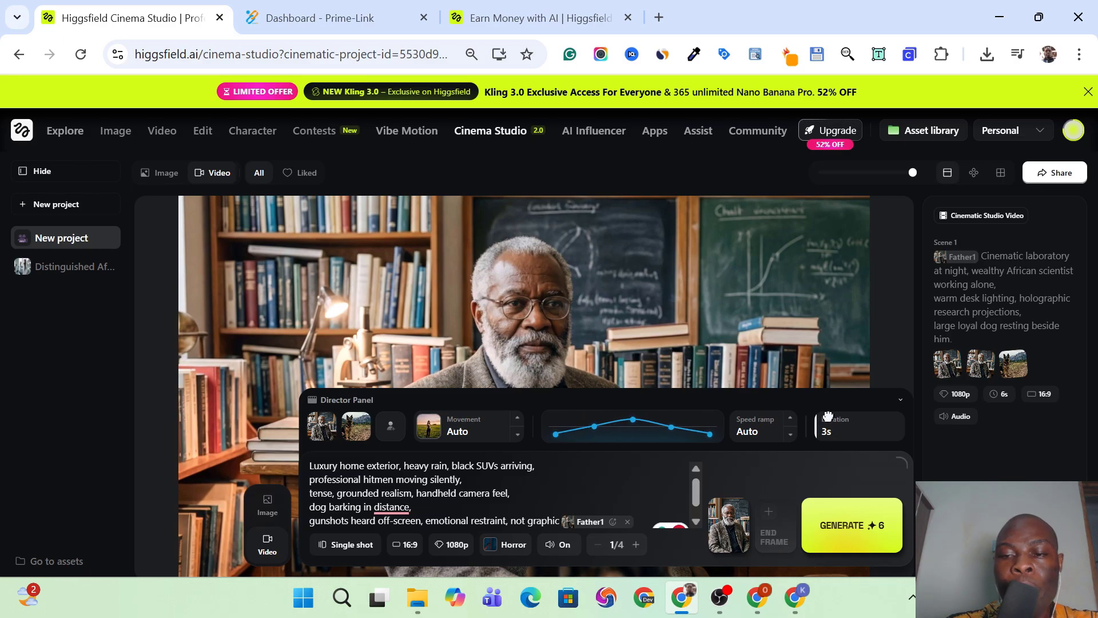
{"action": "left_click_drag", "start_coordinate": [816, 426], "coordinate": [840, 426]}
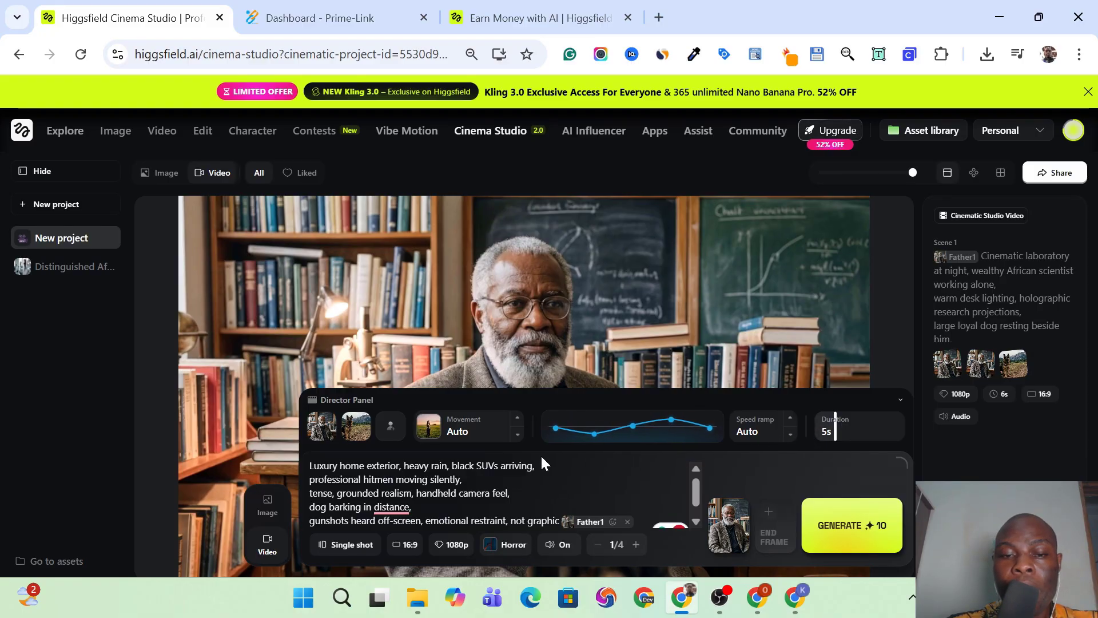
Step: Check the camera movement presets while keeping Auto, and replay the generated video briefly before closing its preview
{"action": "left_click", "coordinate": [461, 435]}
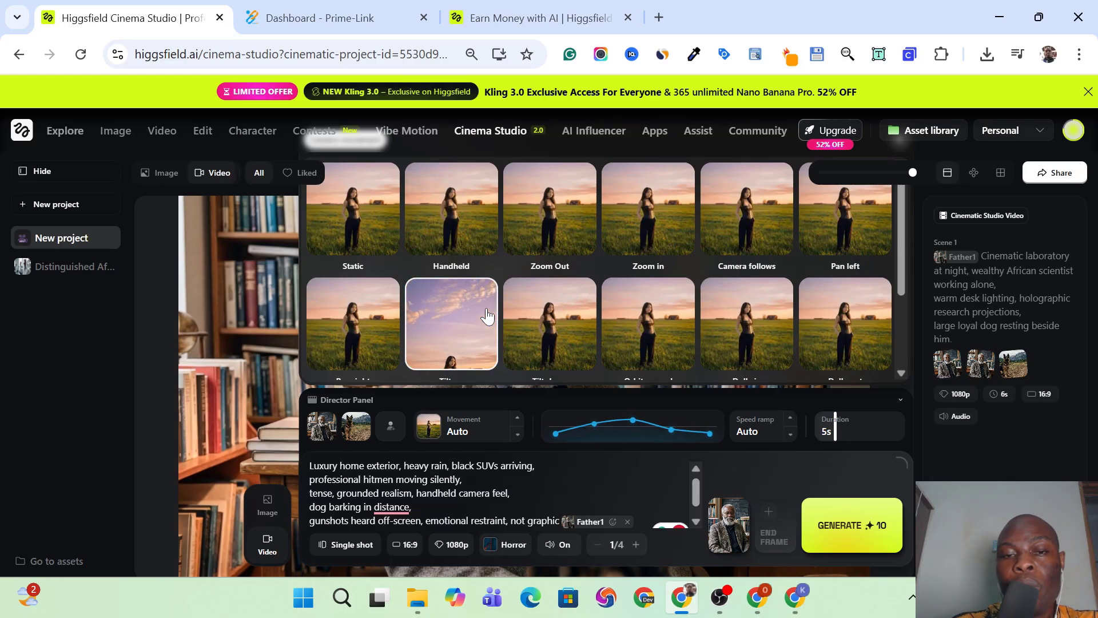
{"action": "left_click", "coordinate": [266, 327]}
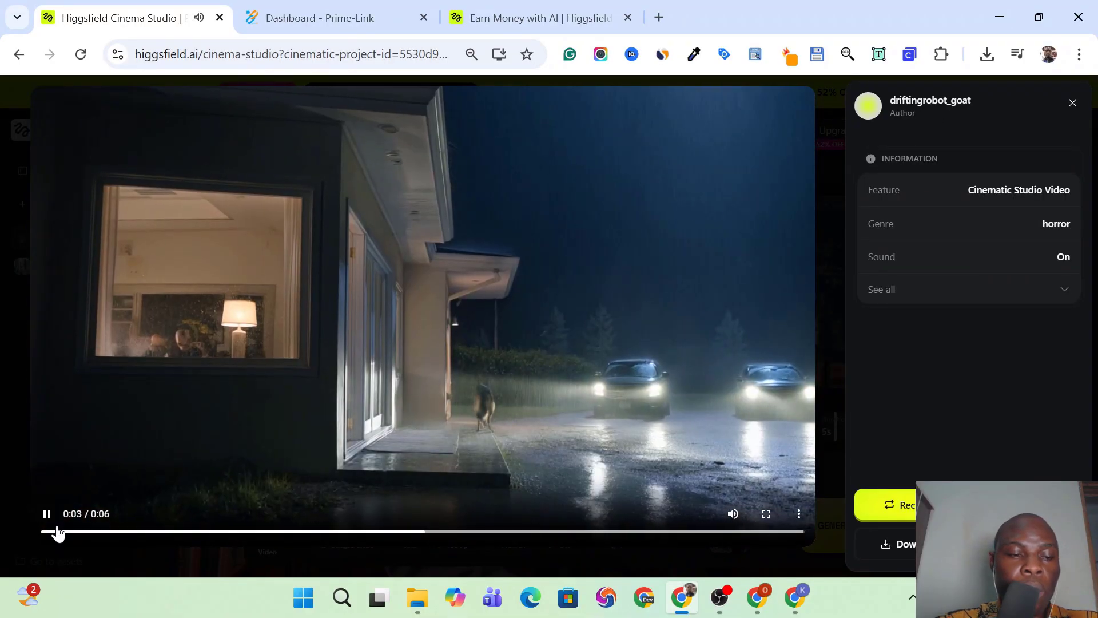
{"action": "left_click", "coordinate": [48, 518]}
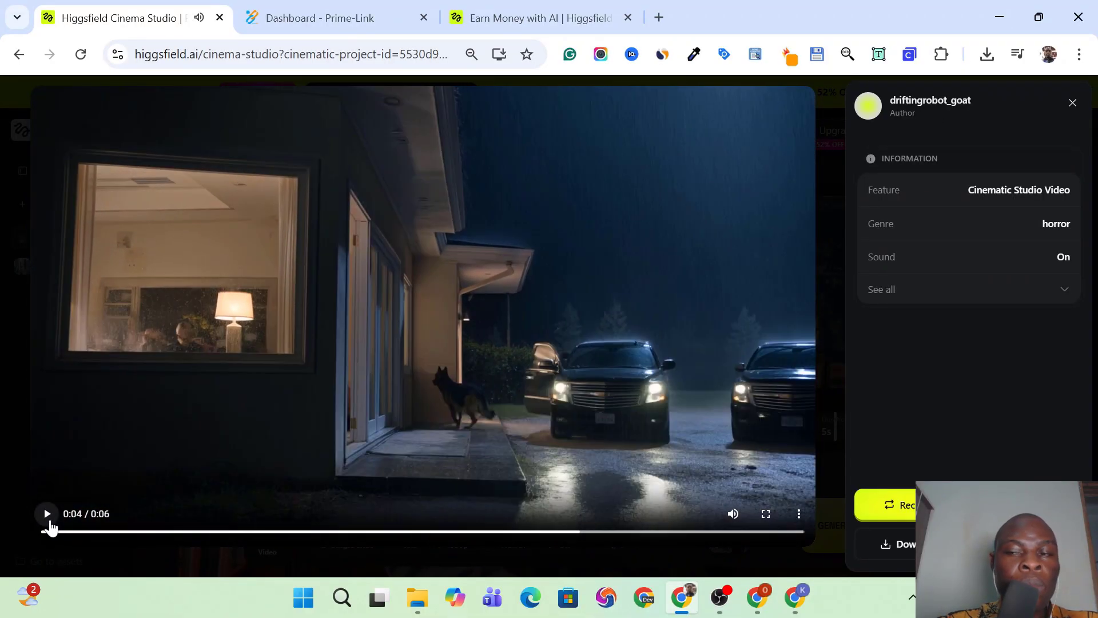
{"action": "left_click", "coordinate": [1072, 103]}
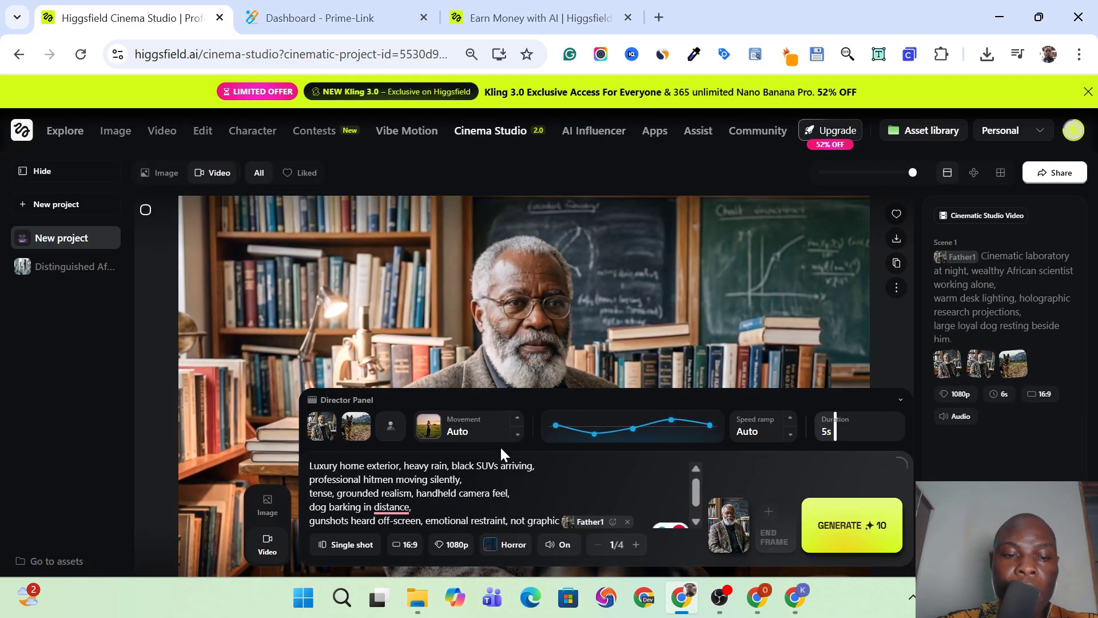
Step: In image mode, try the Warm Cinema Prime lens and apply the recommended Full-Frame Cine Digital setup with Swirl Bokeh Portrait, 50 mm, f/1.4
{"action": "left_click", "coordinate": [268, 509]}
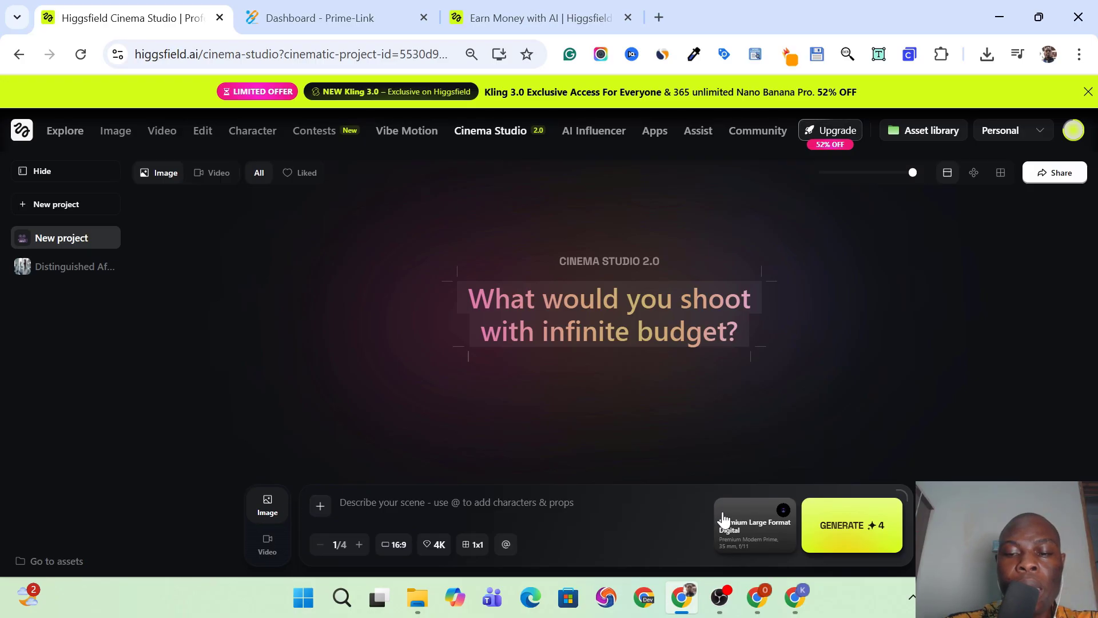
{"action": "left_click", "coordinate": [746, 530]}
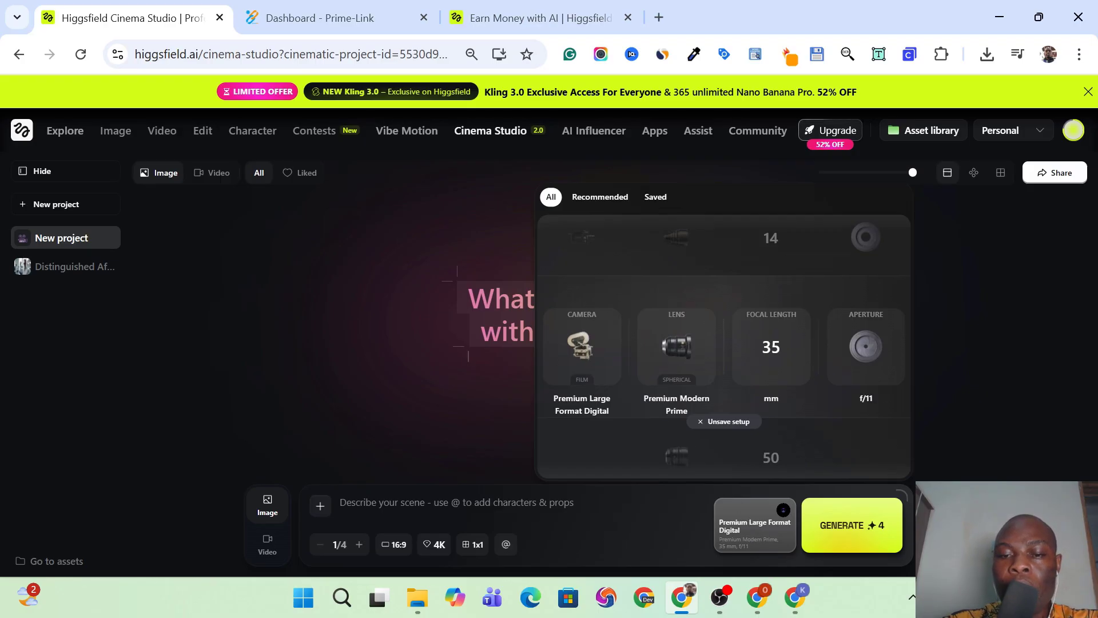
{"action": "scroll", "coordinate": [593, 342], "scroll_direction": "up", "scroll_amount": 1}
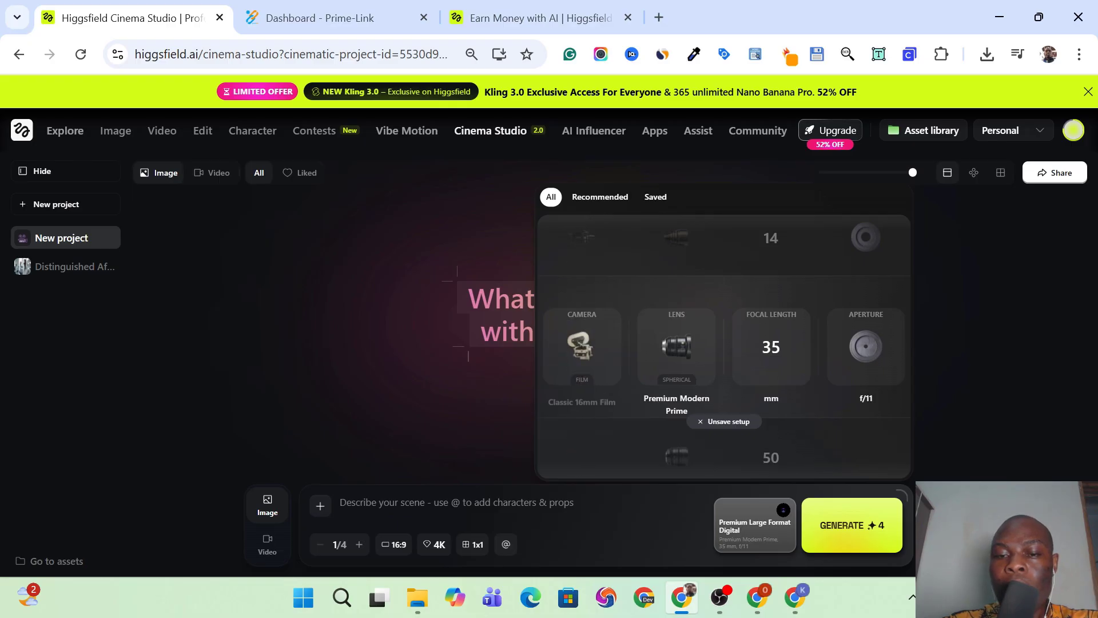
{"action": "scroll", "coordinate": [582, 346], "scroll_direction": "down", "scroll_amount": 1}
{"action": "scroll", "coordinate": [582, 346], "scroll_direction": "up", "scroll_amount": 1}
{"action": "scroll", "coordinate": [582, 347], "scroll_direction": "down", "scroll_amount": 2}
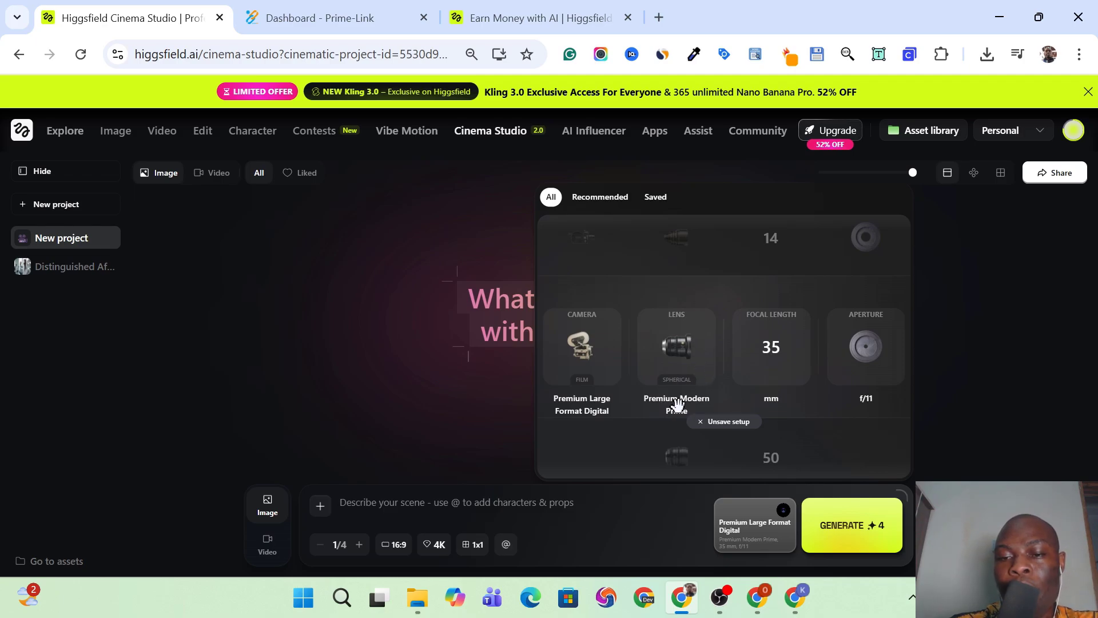
{"action": "left_click_drag", "start_coordinate": [698, 413], "coordinate": [796, 354]}
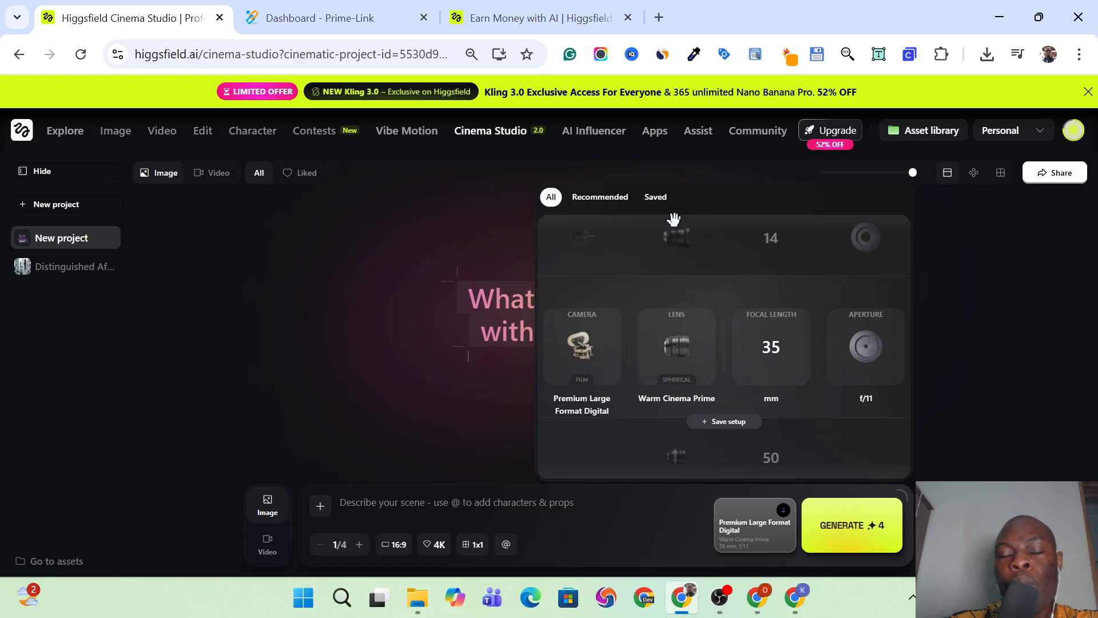
{"action": "left_click", "coordinate": [592, 198]}
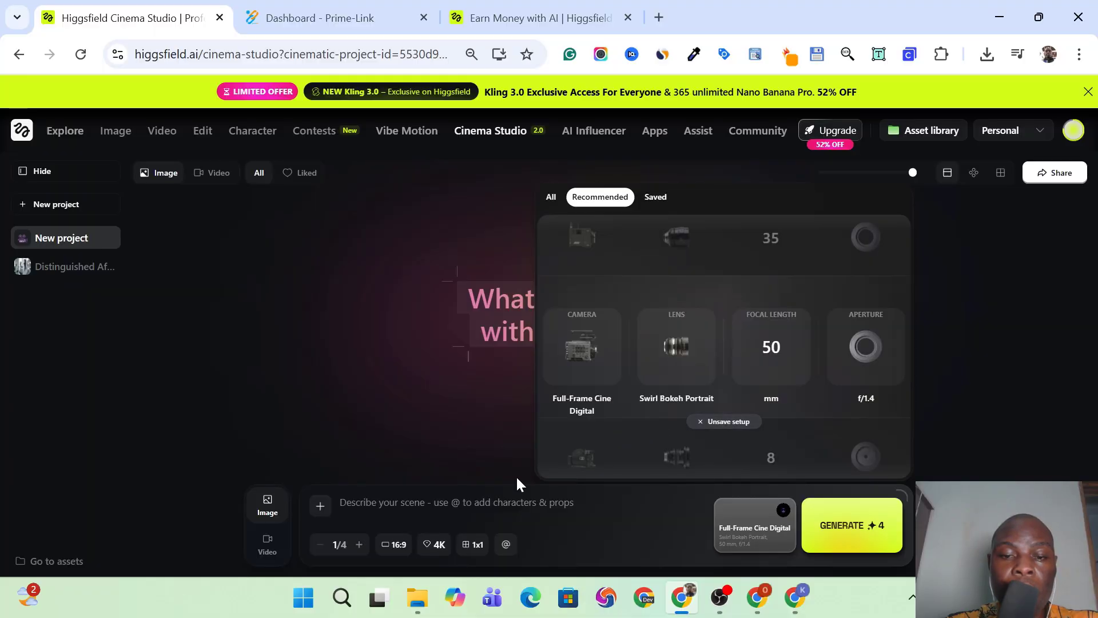
{"action": "left_click", "coordinate": [457, 502]}
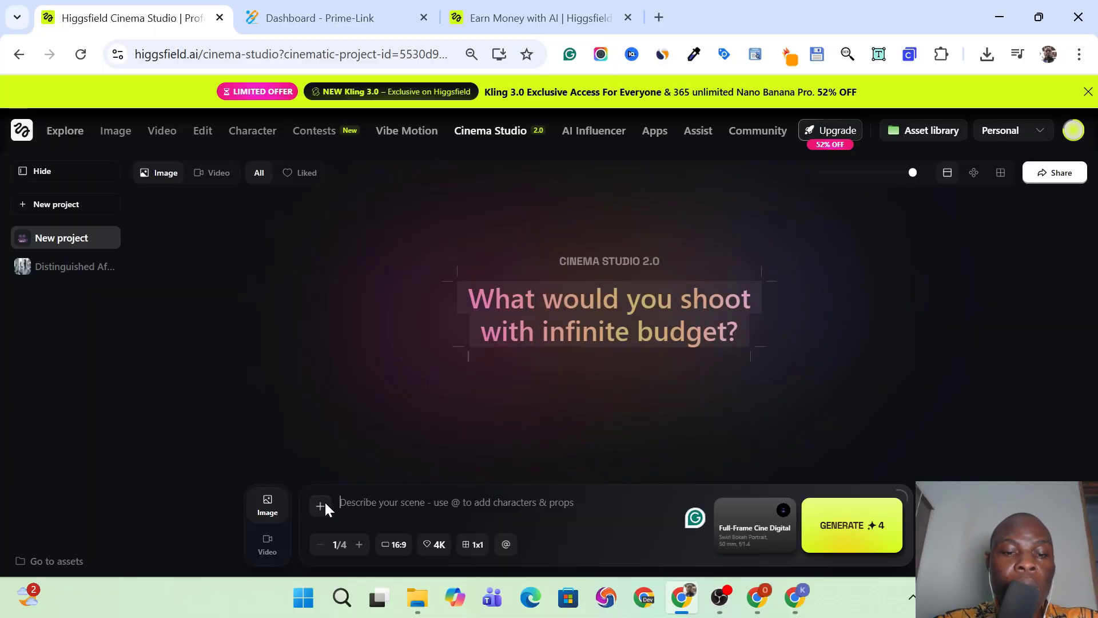
Step: Return to video mode and check the available shot types, keeping Single shot
{"action": "left_click", "coordinate": [267, 543]}
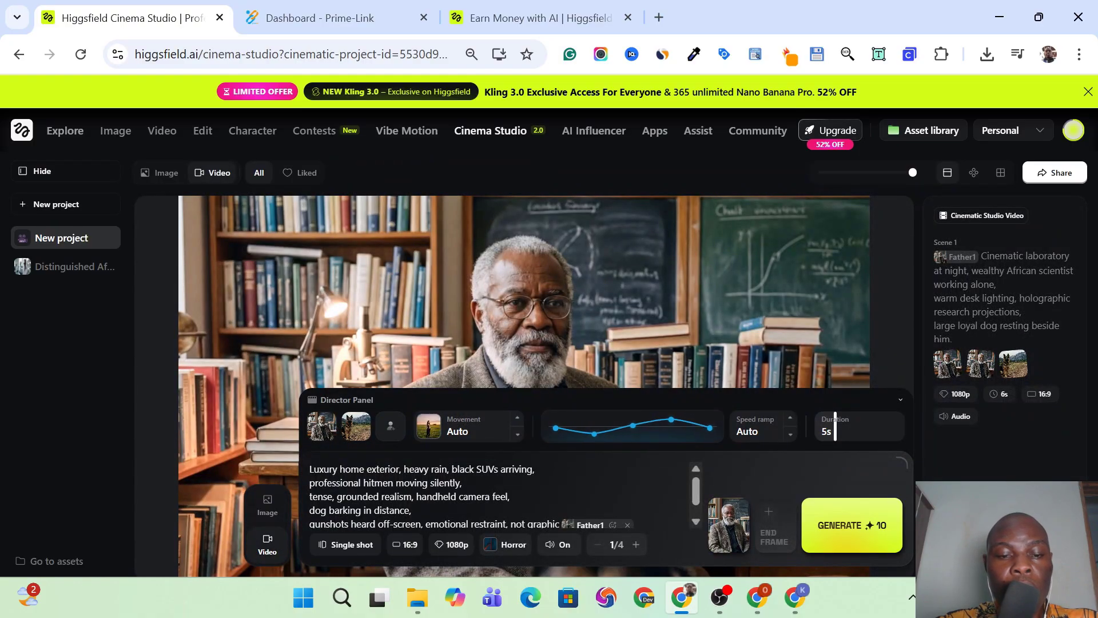
{"action": "left_click", "coordinate": [351, 546]}
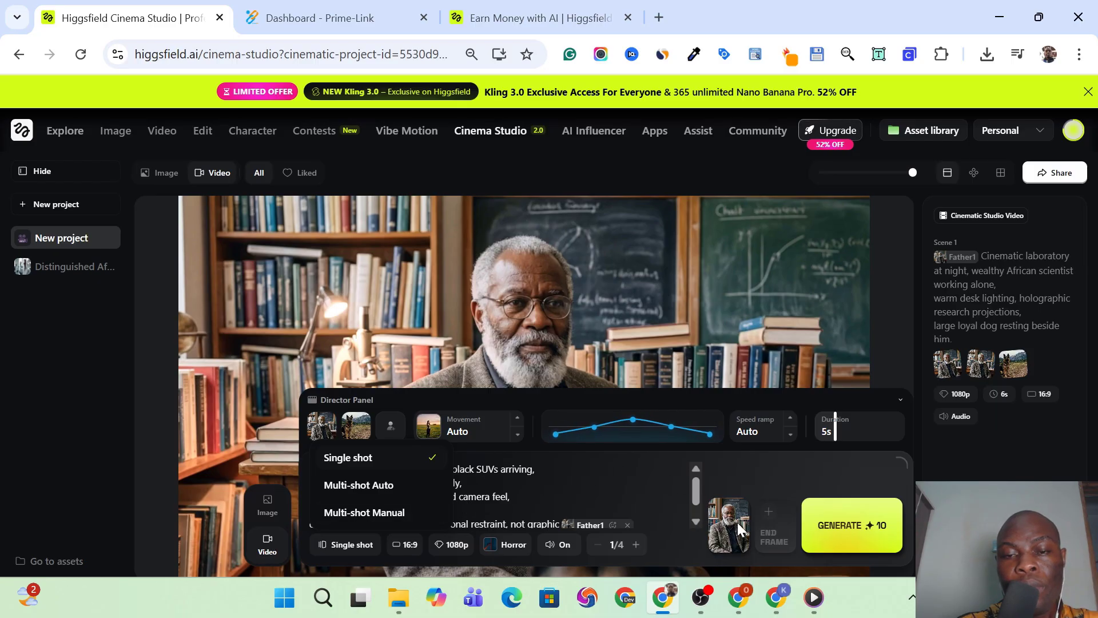
{"action": "left_click", "coordinate": [794, 477]}
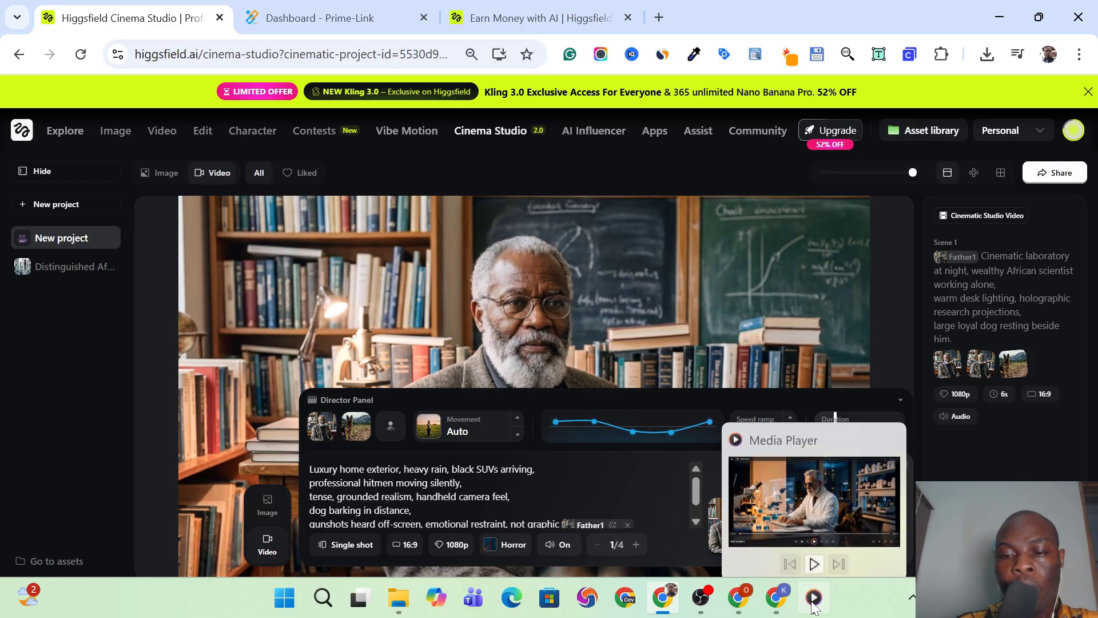
Step: Switch to Media Player, watch the finished movie "text project", pause it and return to Higgsfield in the browser
{"action": "left_click", "coordinate": [813, 598]}
{"action": "left_click", "coordinate": [540, 540]}
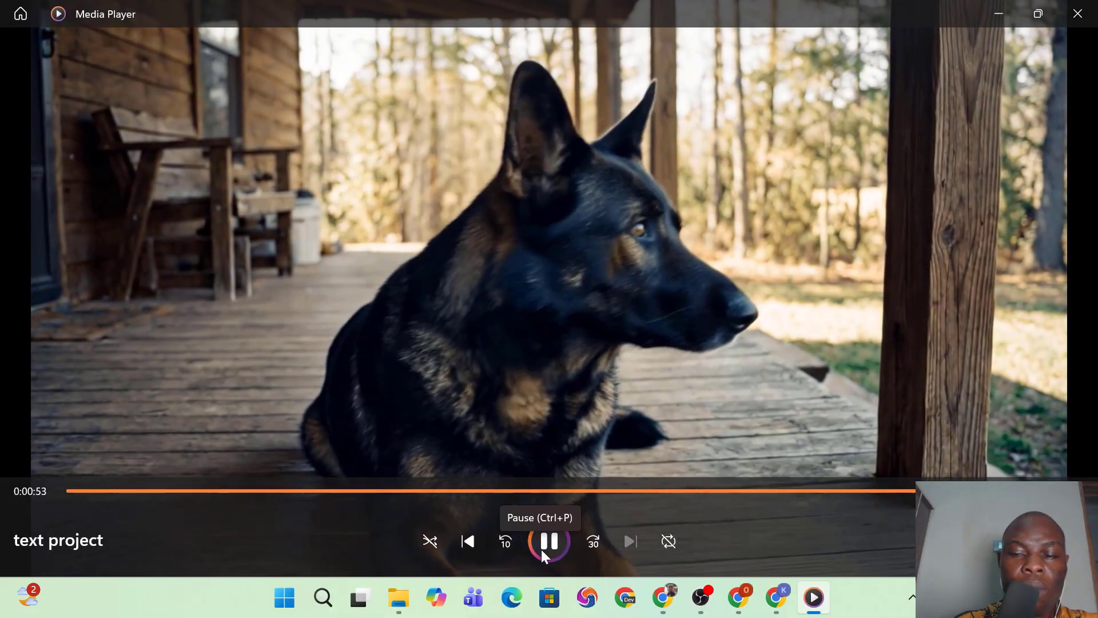
{"action": "left_click", "coordinate": [541, 550]}
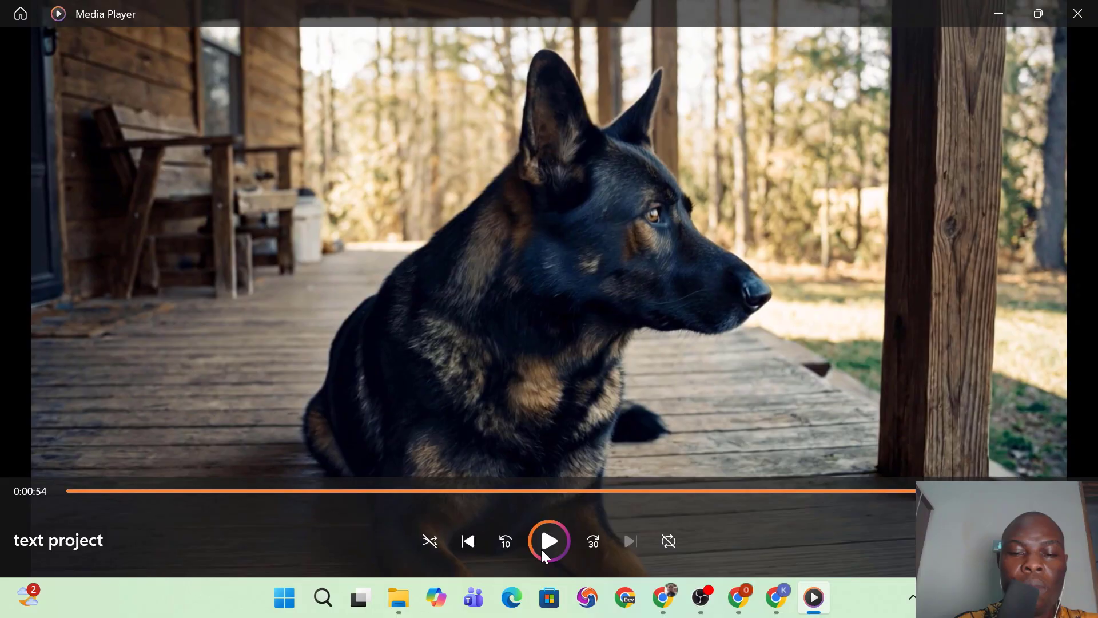
{"action": "left_click", "coordinate": [664, 597]}
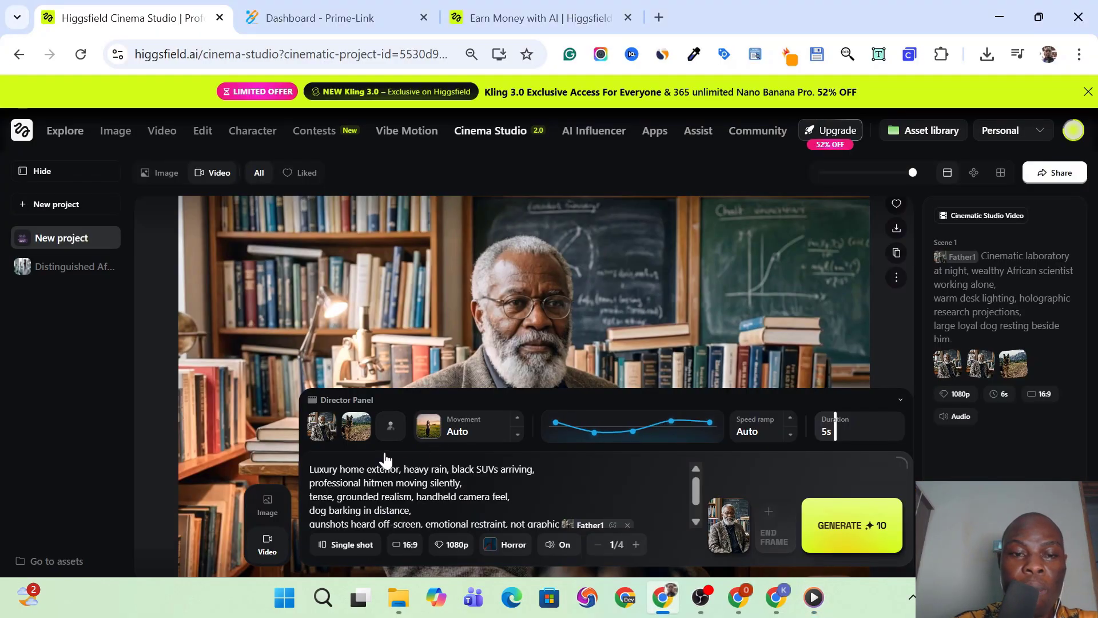